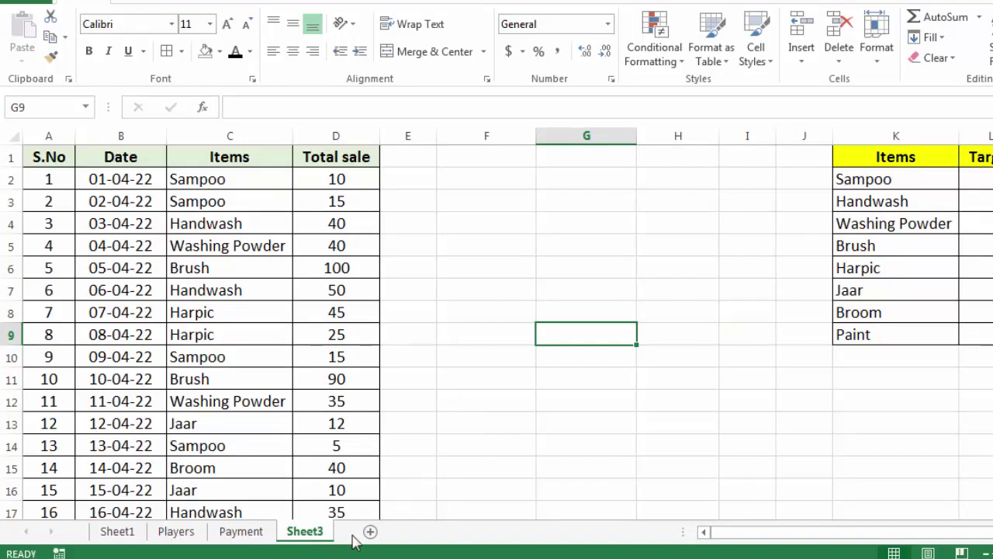
- Review the Payment sheet's player payments, such as the first player's 25 and a 30
{"action": "left_click", "coordinate": [176, 534]}
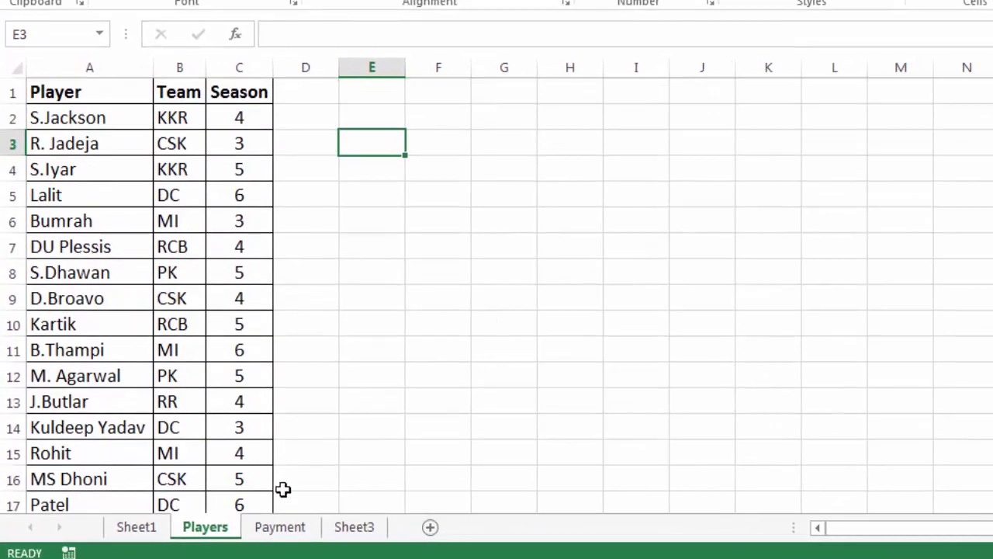
{"action": "left_click", "coordinate": [281, 529]}
{"action": "left_click", "coordinate": [90, 186]}
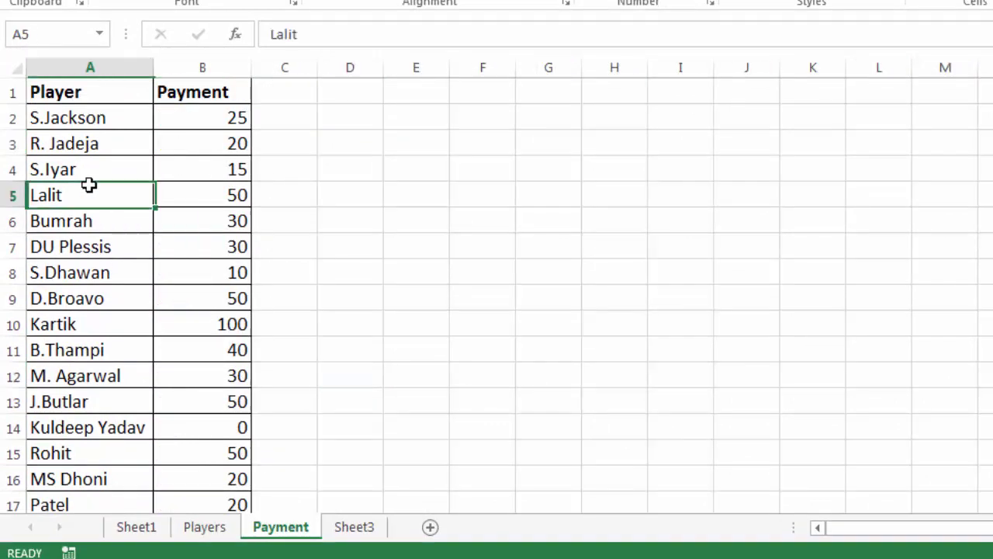
{"action": "left_click", "coordinate": [184, 120]}
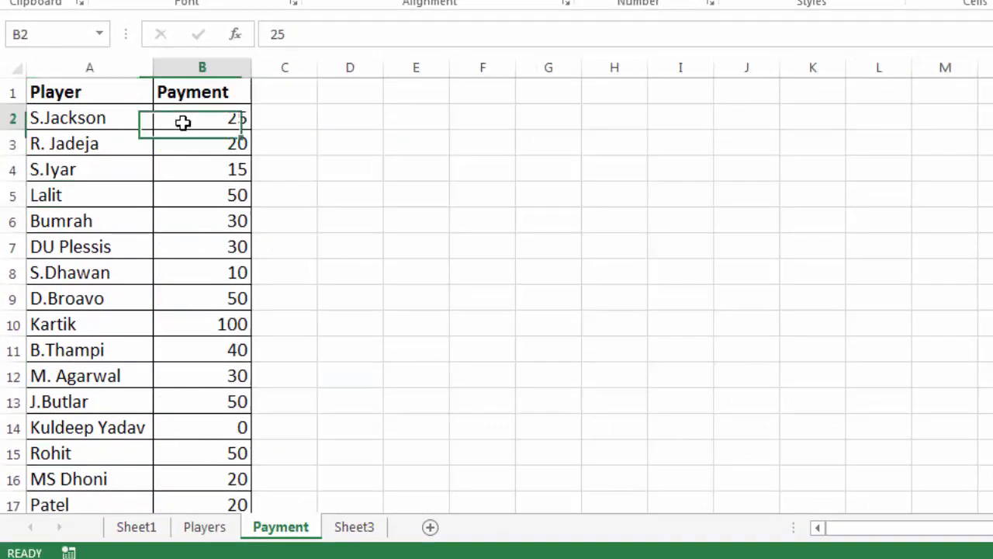
{"action": "left_click", "coordinate": [195, 231]}
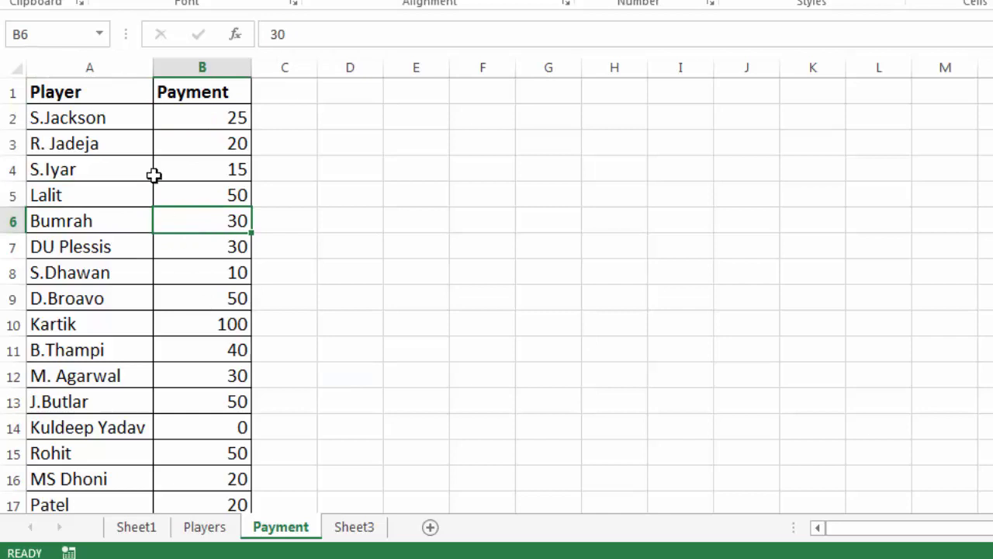
{"action": "left_click", "coordinate": [93, 117]}
{"action": "left_click", "coordinate": [207, 119]}
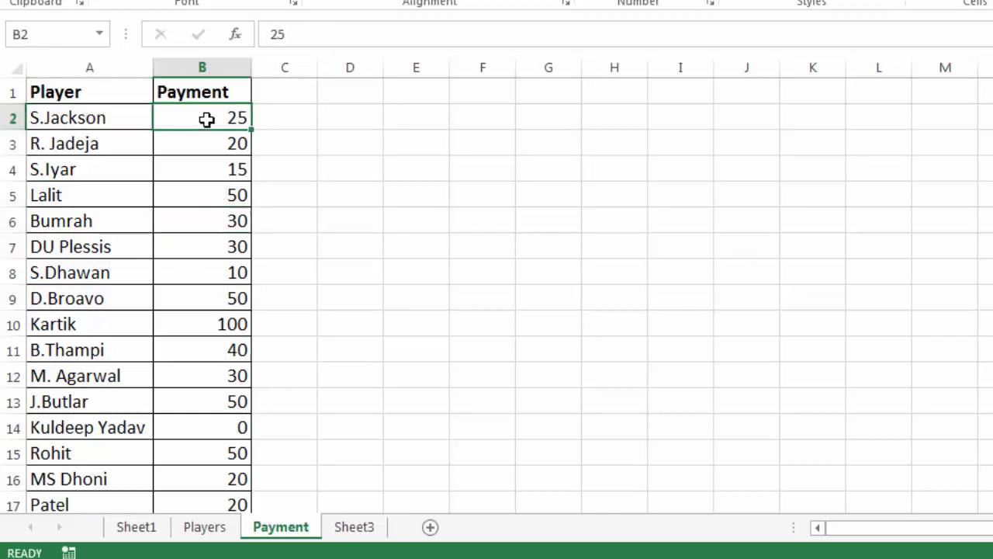
- Scroll the Payment list to find players with repeated payment entries
{"action": "scroll", "coordinate": [207, 345], "scroll_direction": "down", "scroll_amount": 1}
{"action": "scroll", "coordinate": [206, 344], "scroll_direction": "down", "scroll_amount": 1}
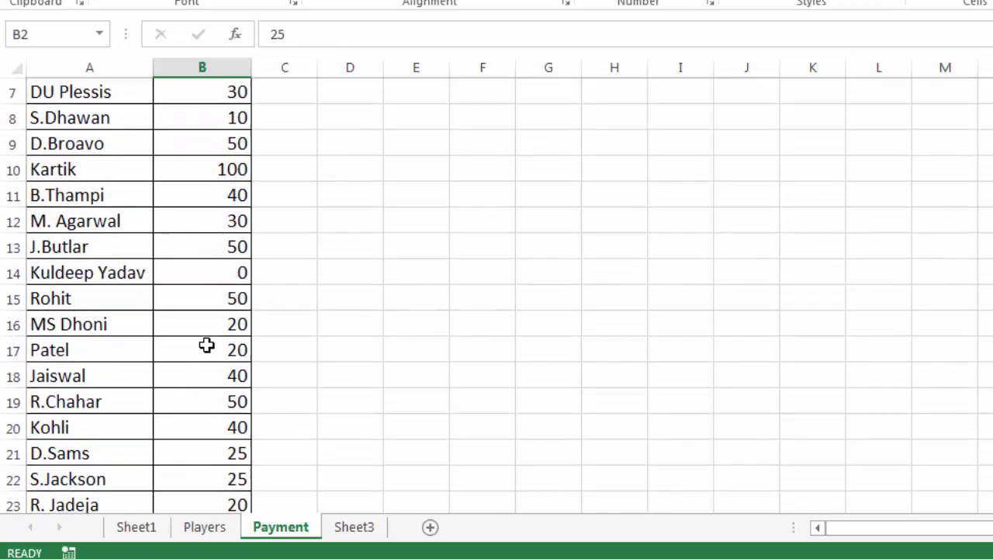
{"action": "scroll", "coordinate": [206, 344], "scroll_direction": "down", "scroll_amount": 1}
{"action": "left_click", "coordinate": [208, 398]}
{"action": "scroll", "coordinate": [208, 399], "scroll_direction": "down", "scroll_amount": 2}
{"action": "scroll", "coordinate": [208, 399], "scroll_direction": "down", "scroll_amount": 1}
{"action": "scroll", "coordinate": [208, 399], "scroll_direction": "down", "scroll_amount": 1}
{"action": "scroll", "coordinate": [208, 398], "scroll_direction": "up", "scroll_amount": 4}
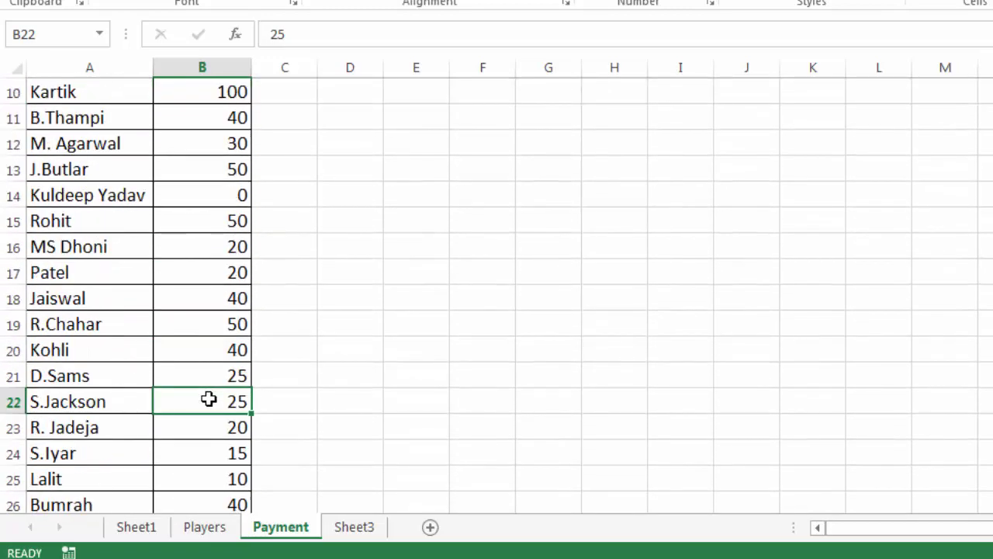
{"action": "scroll", "coordinate": [208, 399], "scroll_direction": "down", "scroll_amount": 10}
{"action": "scroll", "coordinate": [202, 365], "scroll_direction": "up", "scroll_amount": 13}
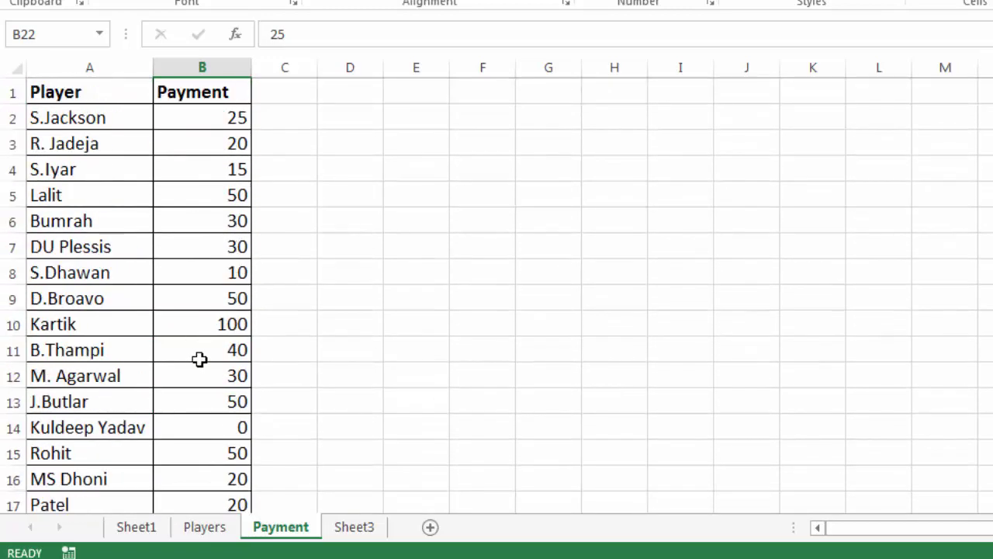
- Check the Players sheet's Player and Team columns, e.g. a CSK player, against Payment
{"action": "left_click", "coordinate": [203, 527]}
{"action": "left_click", "coordinate": [360, 256]}
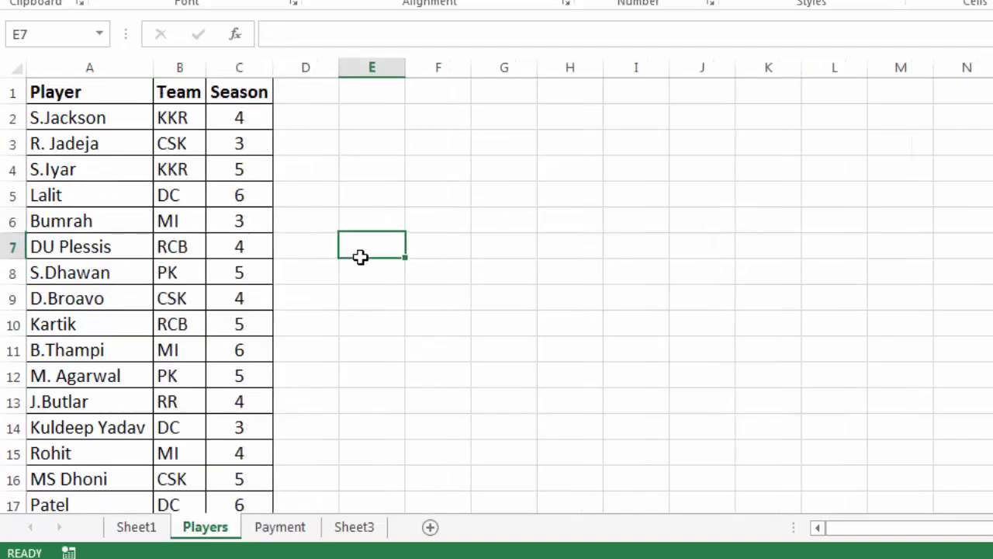
{"action": "left_click", "coordinate": [99, 124]}
{"action": "left_click", "coordinate": [183, 117]}
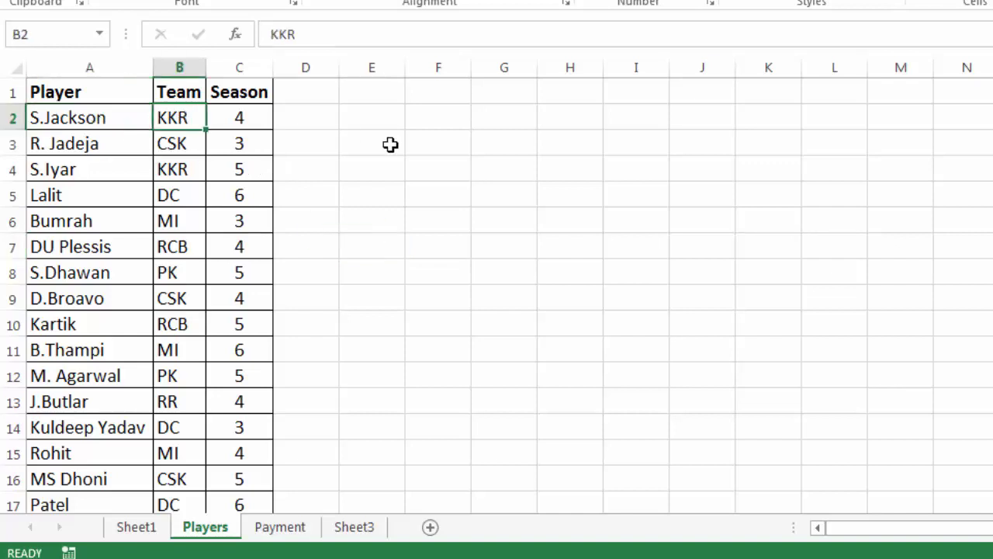
{"action": "left_click", "coordinate": [391, 144]}
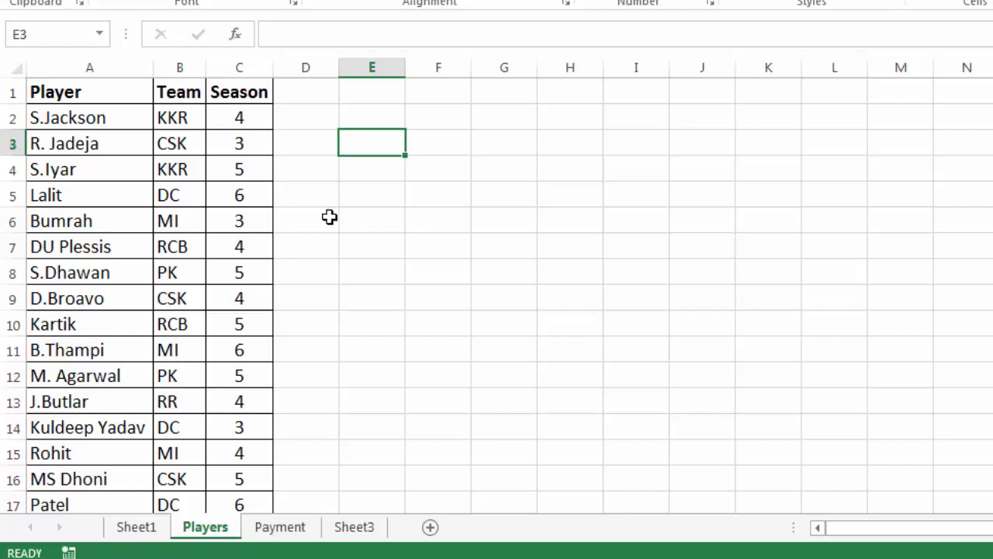
{"action": "left_click", "coordinate": [159, 142]}
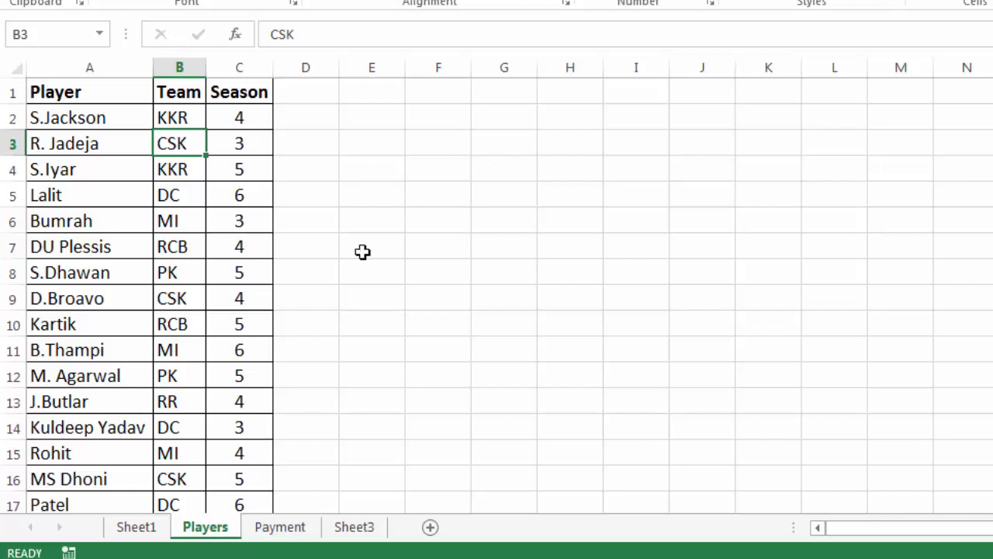
{"action": "left_click", "coordinate": [279, 526]}
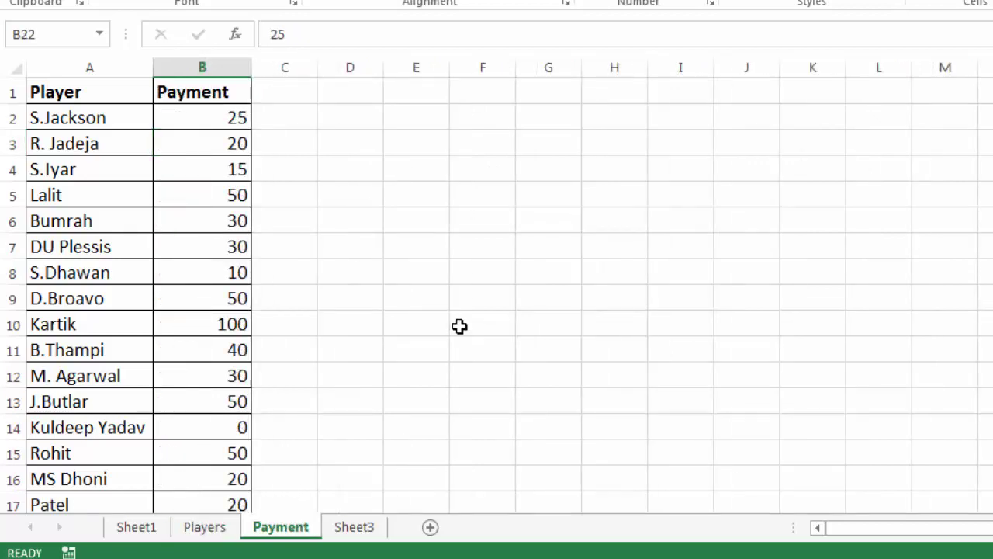
{"action": "left_click", "coordinate": [219, 531]}
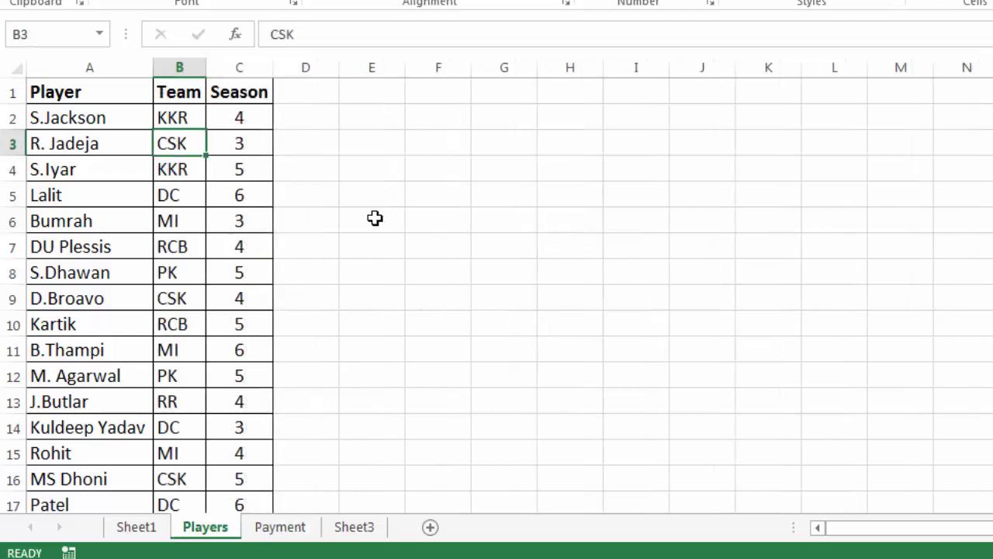
- Review Sheet3's sales table: dates in B4:B6, items like Sampoo, and Total sale values like 40
{"action": "left_click", "coordinate": [363, 537]}
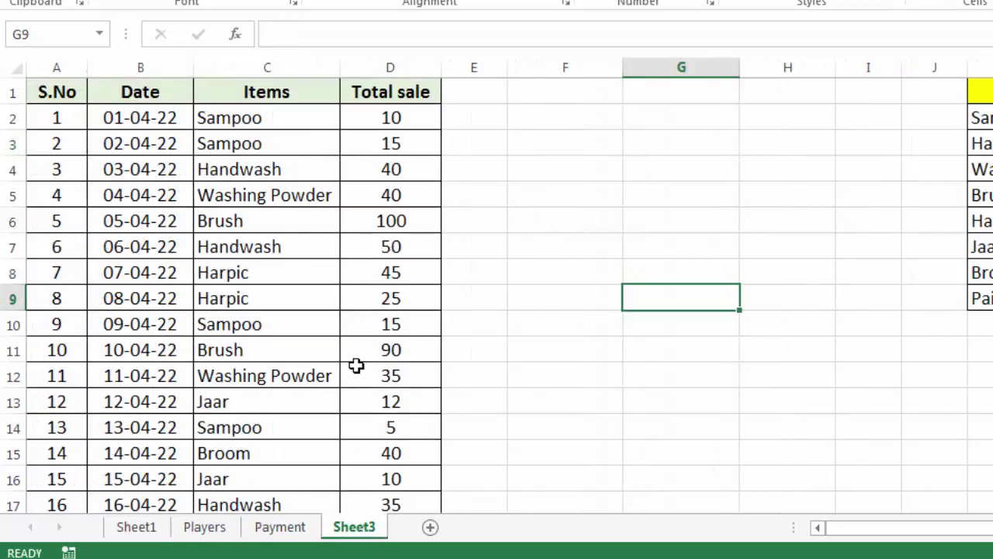
{"action": "left_click", "coordinate": [157, 192]}
{"action": "left_click_drag", "start_coordinate": [177, 146], "coordinate": [172, 402]}
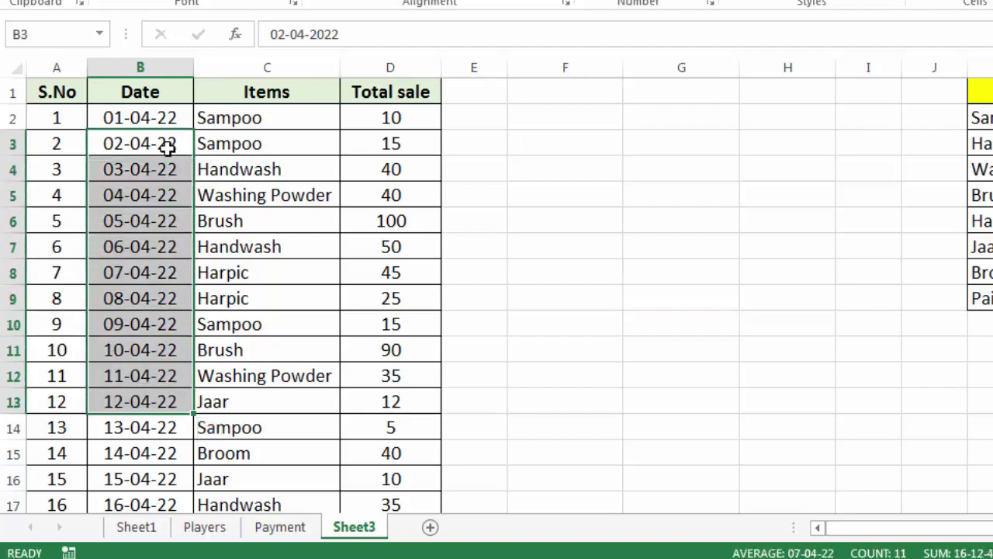
{"action": "left_click_drag", "start_coordinate": [167, 147], "coordinate": [166, 284]}
{"action": "left_click_drag", "start_coordinate": [163, 165], "coordinate": [167, 233]}
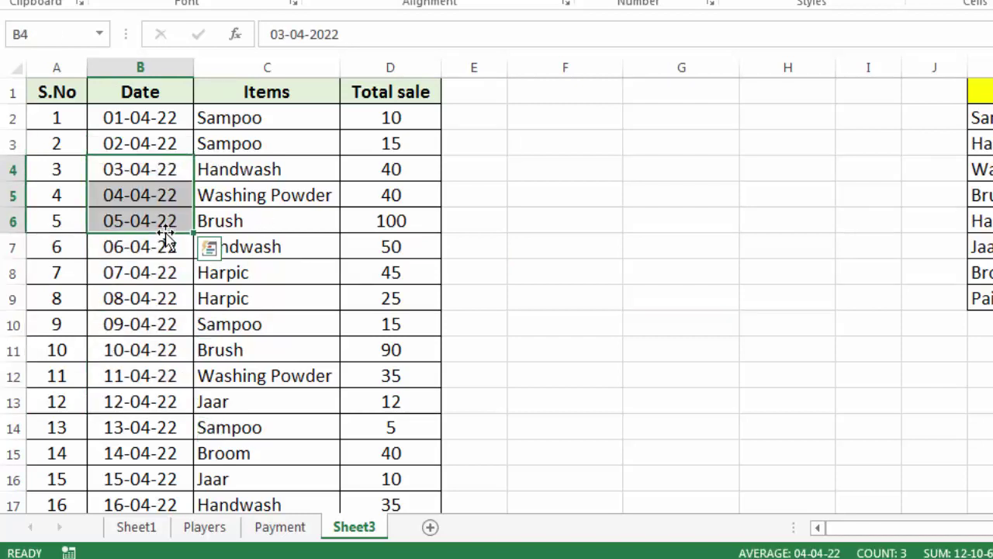
{"action": "left_click", "coordinate": [242, 225]}
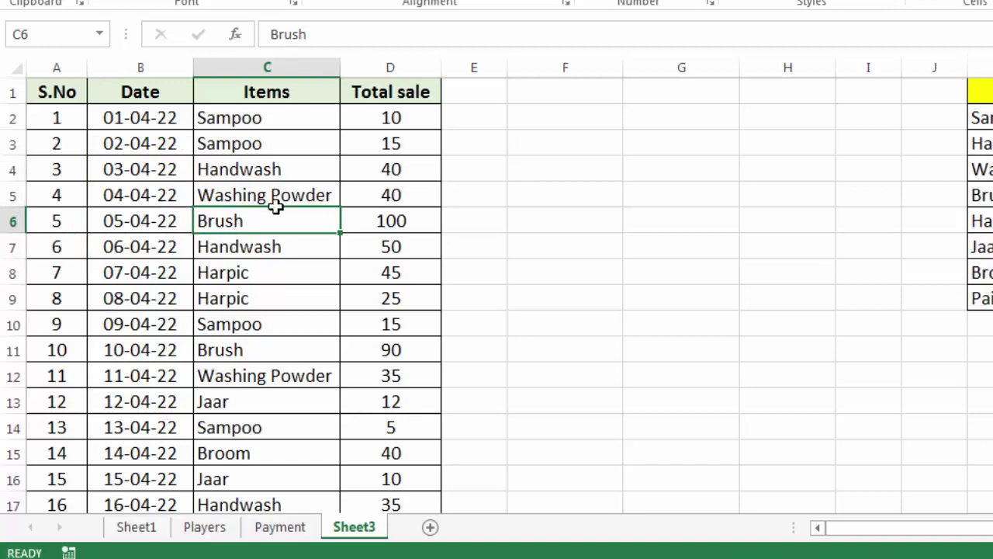
{"action": "left_click", "coordinate": [300, 125]}
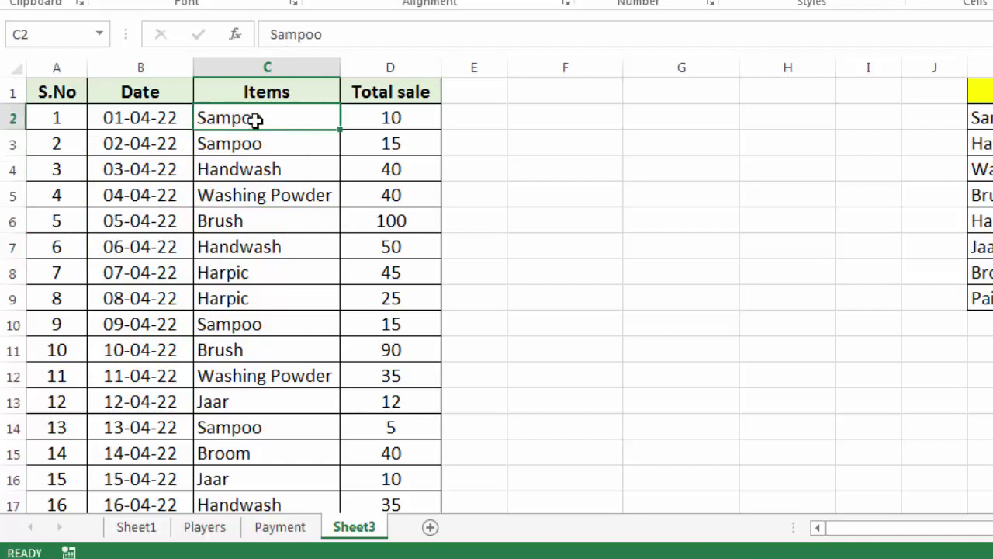
{"action": "left_click", "coordinate": [381, 118]}
{"action": "left_click", "coordinate": [394, 146]}
{"action": "left_click", "coordinate": [349, 163]}
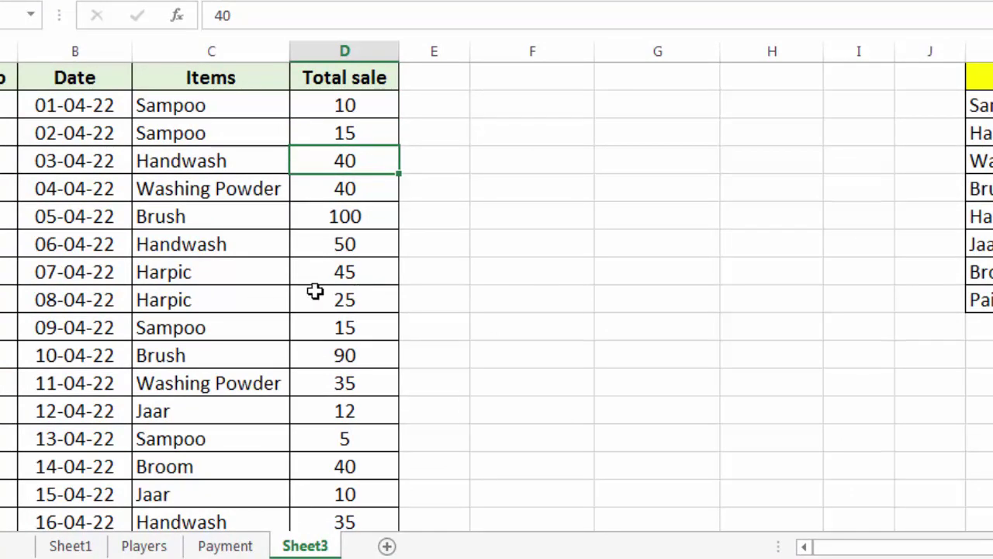
{"action": "scroll", "coordinate": [111, 188], "scroll_direction": "down", "scroll_amount": 5}
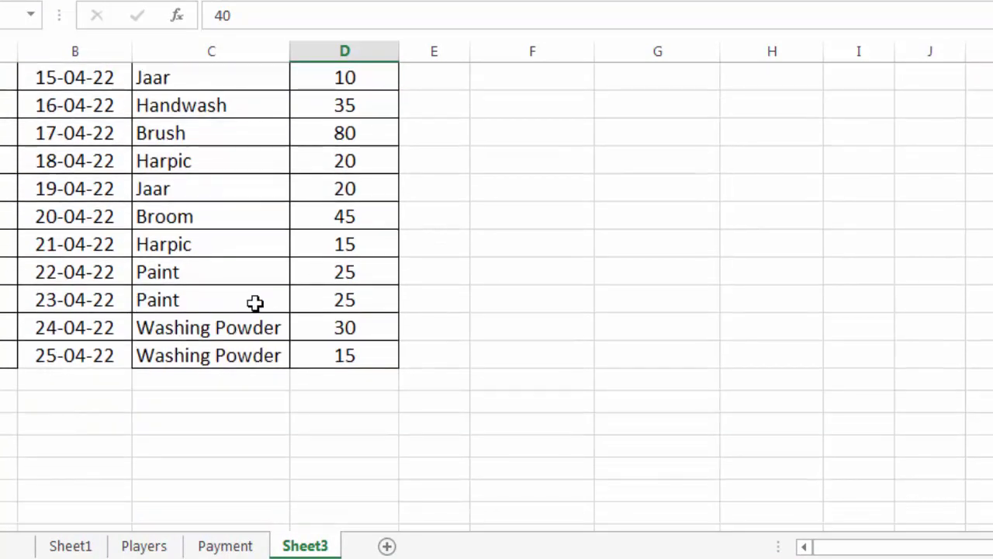
{"action": "scroll", "coordinate": [255, 303], "scroll_direction": "up", "scroll_amount": 5}
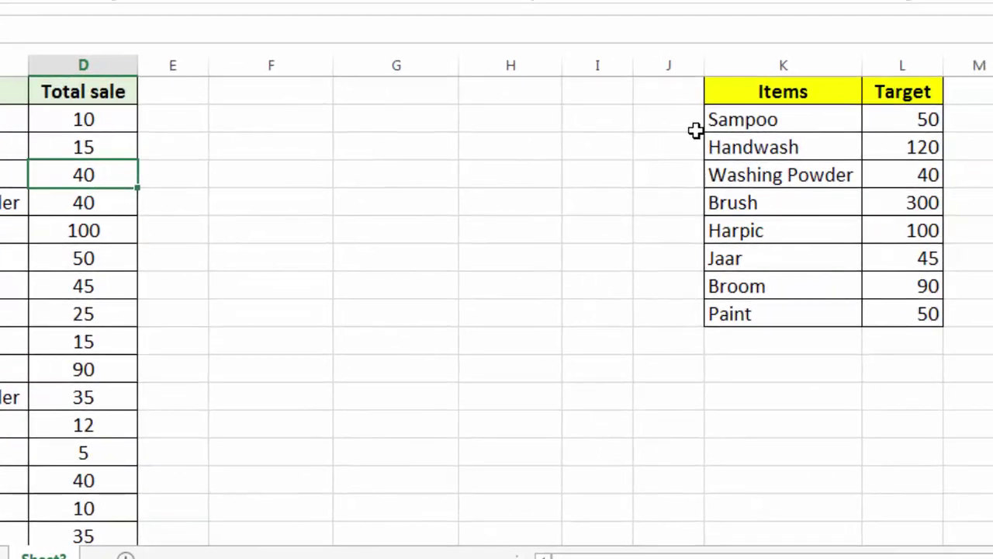
- Delete the empty column G from Sheet3
{"action": "left_click", "coordinate": [428, 67]}
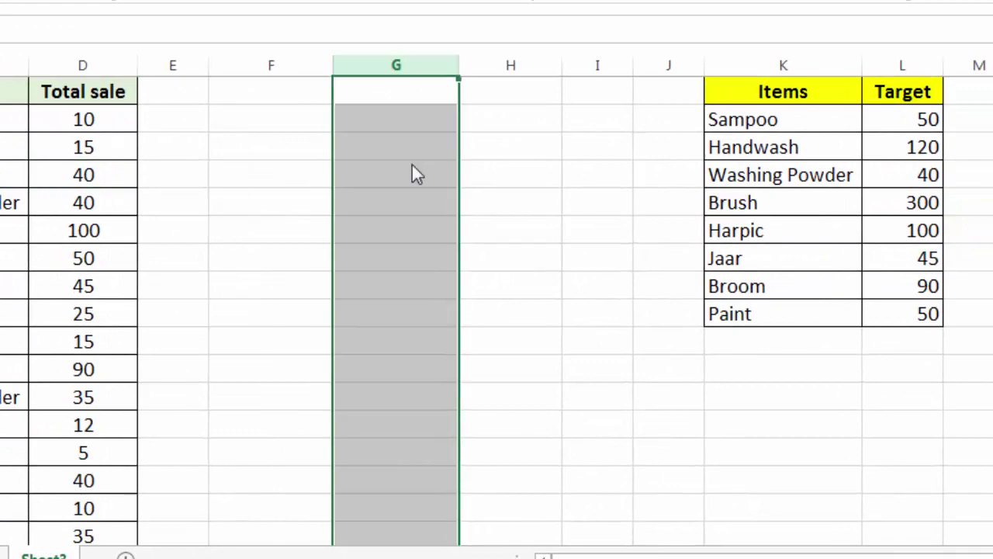
{"action": "right_click", "coordinate": [412, 164]}
{"action": "left_click", "coordinate": [475, 348]}
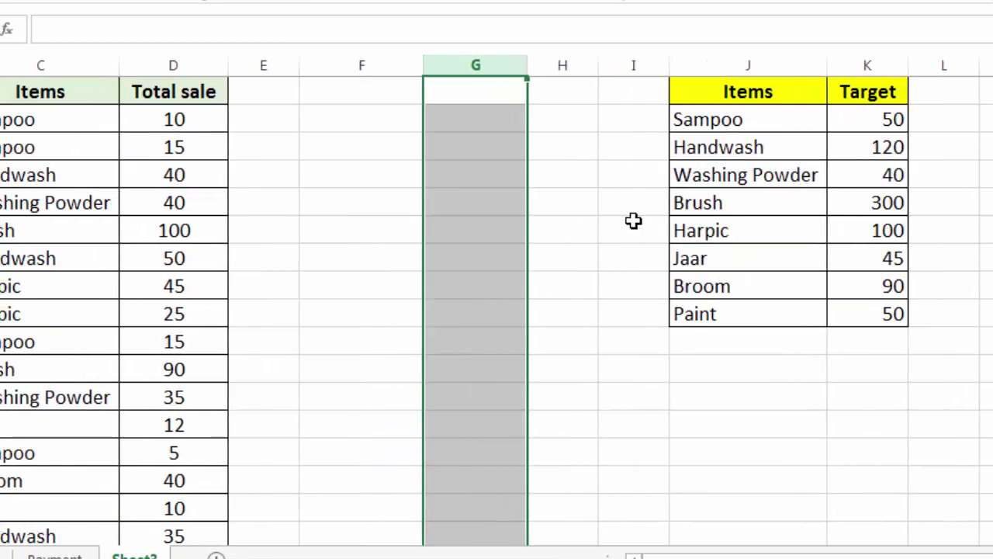
{"action": "left_click", "coordinate": [663, 226]}
- Go through the Items/Target list: Sampoo 50, Handwash 120, Washing Powder, through Paint 50
{"action": "left_click", "coordinate": [776, 120]}
{"action": "left_click", "coordinate": [931, 120]}
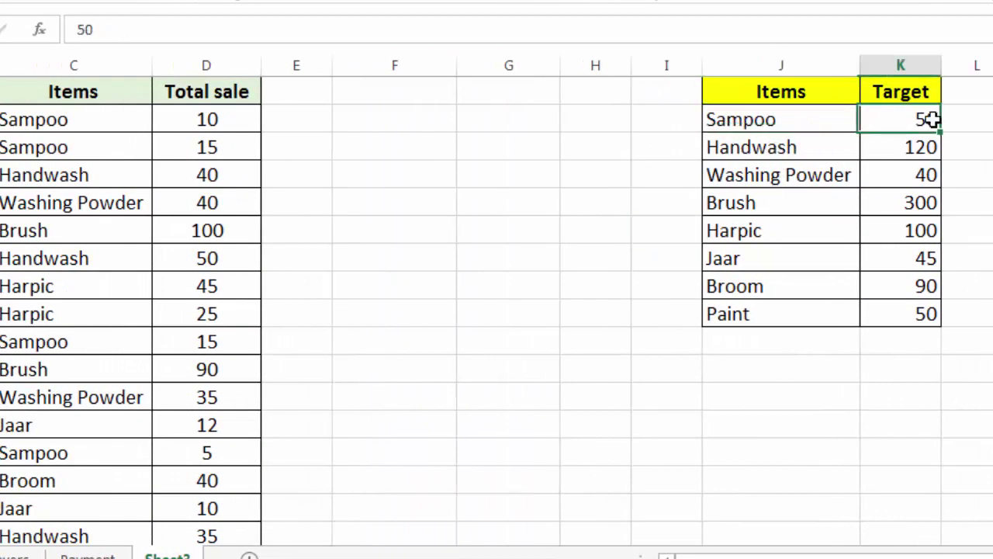
{"action": "left_click", "coordinate": [787, 147]}
{"action": "left_click", "coordinate": [902, 146]}
{"action": "left_click", "coordinate": [831, 177]}
{"action": "left_click", "coordinate": [890, 178]}
{"action": "left_click", "coordinate": [893, 206]}
{"action": "left_click", "coordinate": [893, 229]}
{"action": "left_click", "coordinate": [896, 258]}
{"action": "left_click", "coordinate": [900, 316]}
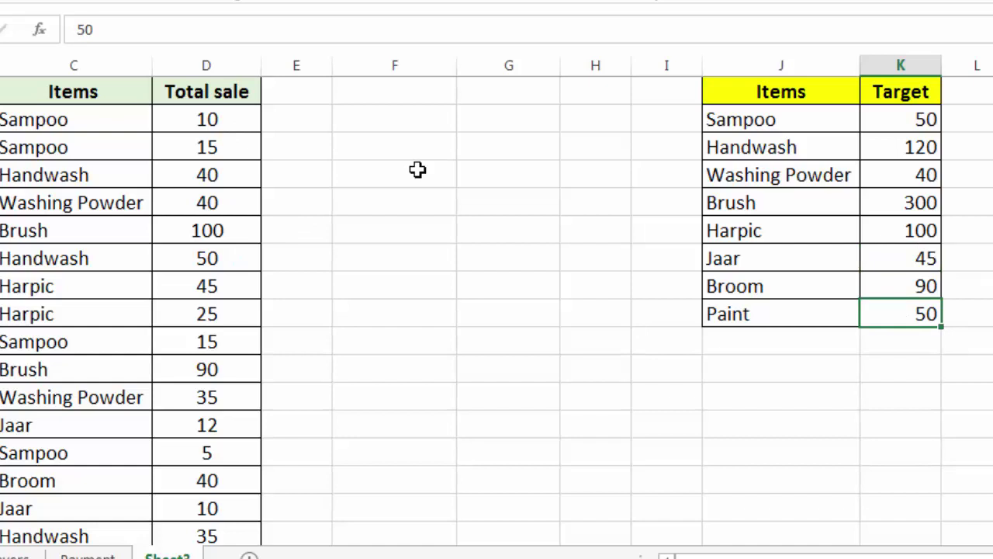
- Go back to the Total sale column of the sales list
{"action": "left_click", "coordinate": [245, 206]}
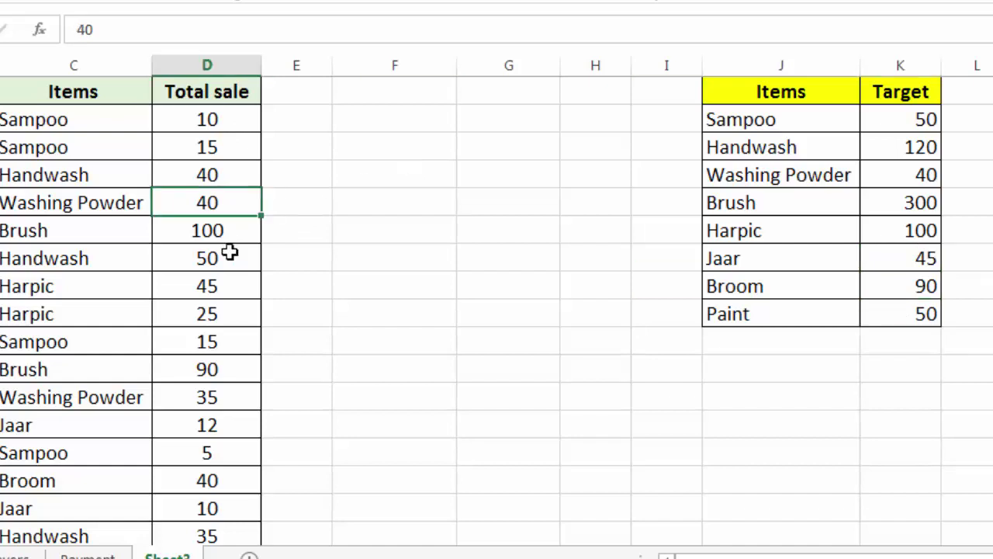
{"action": "scroll", "coordinate": [233, 281], "scroll_direction": "down", "scroll_amount": 4}
{"action": "scroll", "coordinate": [233, 281], "scroll_direction": "down", "scroll_amount": 3}
{"action": "scroll", "coordinate": [233, 282], "scroll_direction": "up", "scroll_amount": 7}
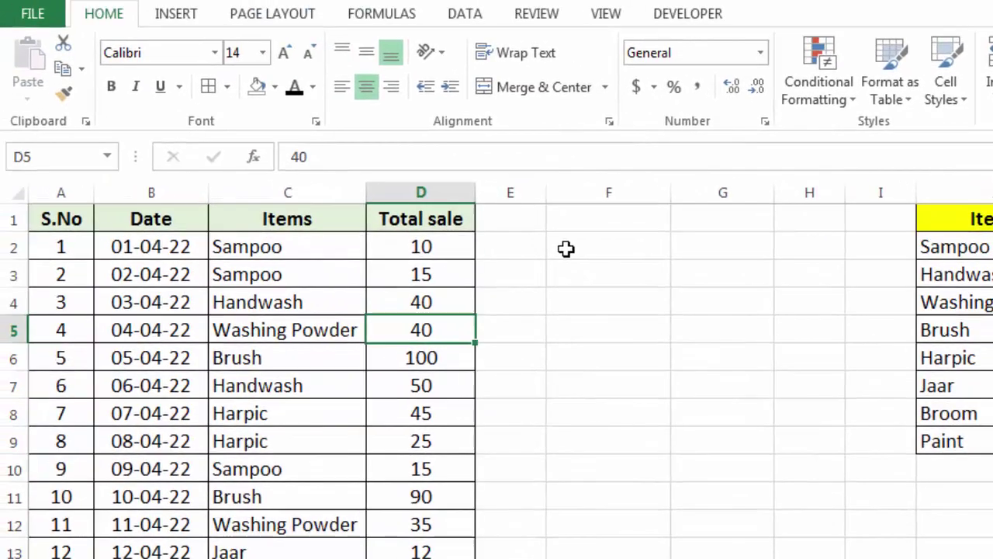
- Create a PivotTable at F2 from the sales list A1:D26
{"action": "left_click", "coordinate": [562, 249]}
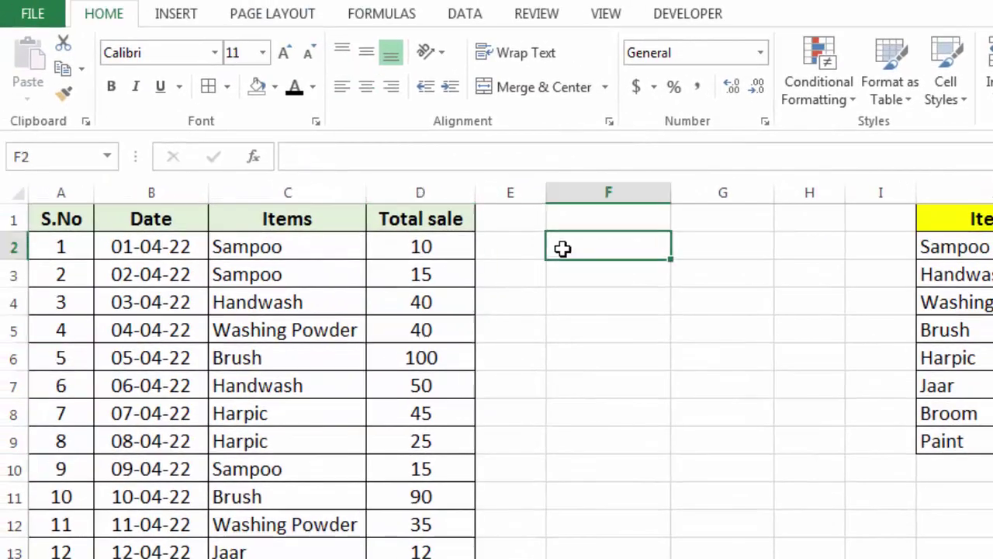
{"action": "left_click", "coordinate": [178, 16]}
{"action": "left_click", "coordinate": [39, 53]}
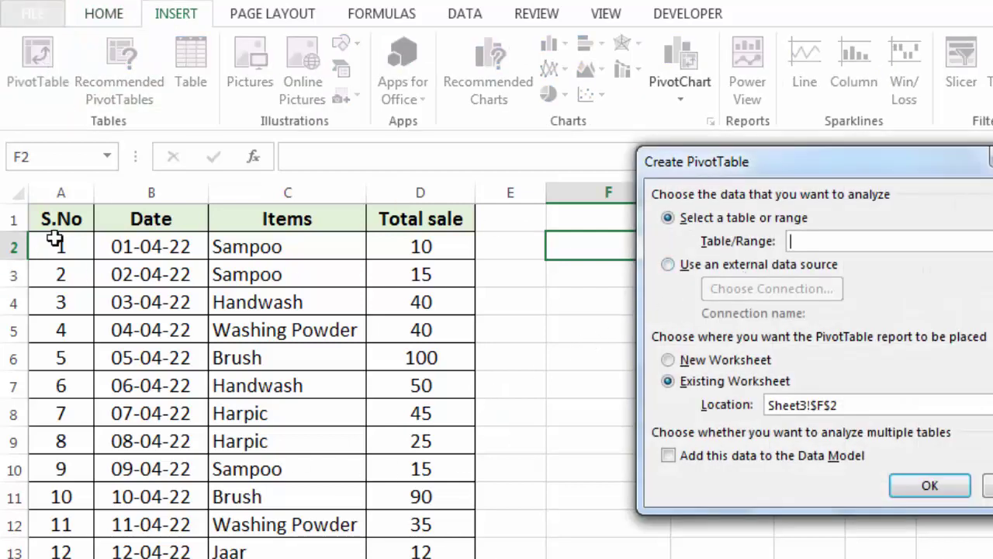
{"action": "mouse_move", "coordinate": [58, 221]}
{"action": "left_mouse_down"}
{"action": "mouse_move", "coordinate": [353, 490]}
{"action": "mouse_move", "coordinate": [435, 526]}
{"action": "left_mouse_up"}
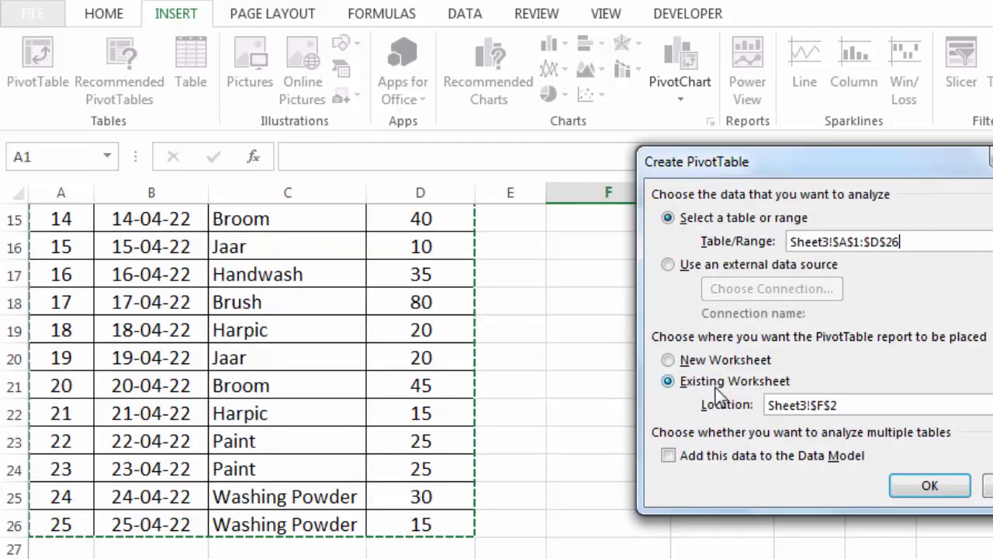
{"action": "left_click", "coordinate": [929, 487]}
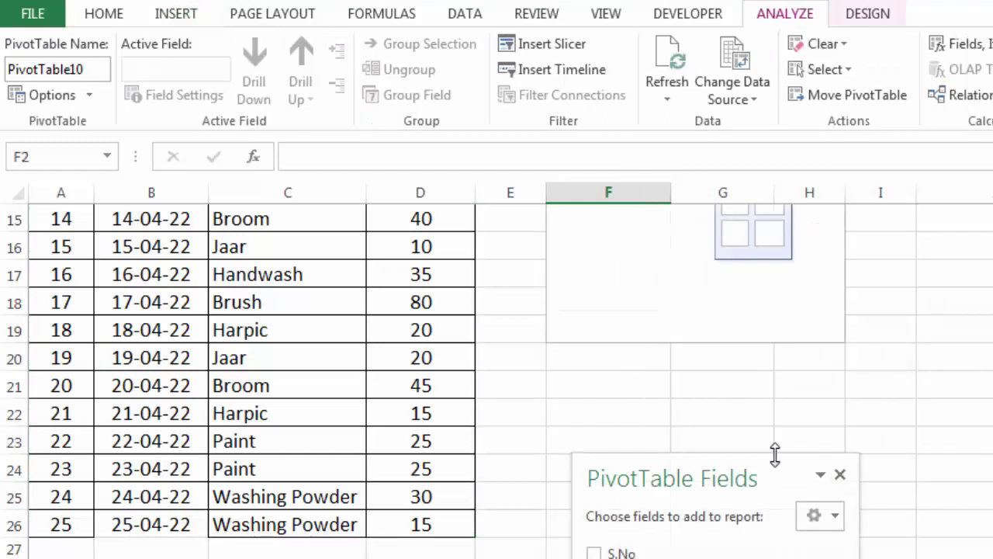
- Put Items in Rows and Total sale in Values, giving a Grand Total of 842
{"action": "scroll", "coordinate": [774, 455], "scroll_direction": "up", "scroll_amount": 4}
{"action": "scroll", "coordinate": [774, 455], "scroll_direction": "up", "scroll_amount": 1}
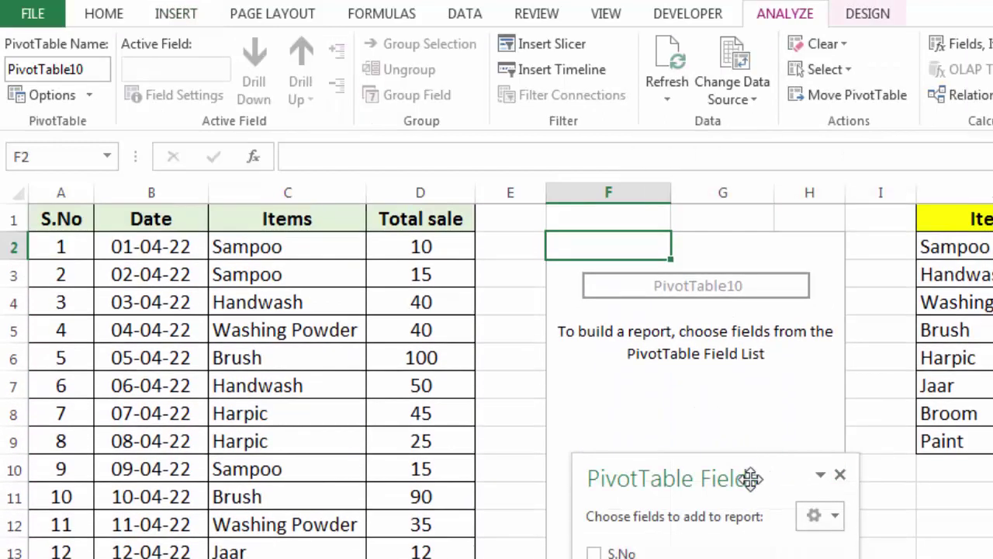
{"action": "left_click_drag", "start_coordinate": [749, 476], "coordinate": [992, 302]}
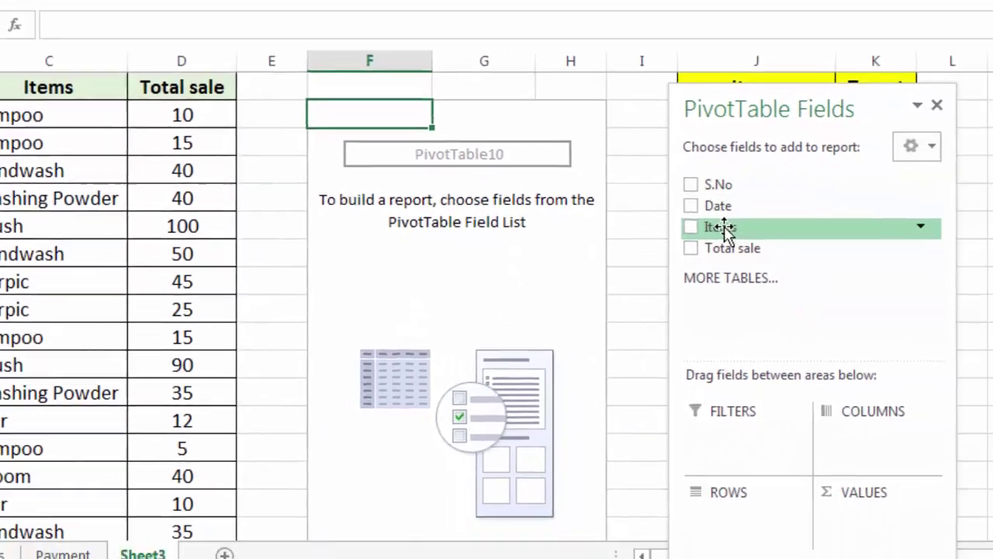
{"action": "left_click_drag", "start_coordinate": [725, 229], "coordinate": [731, 508]}
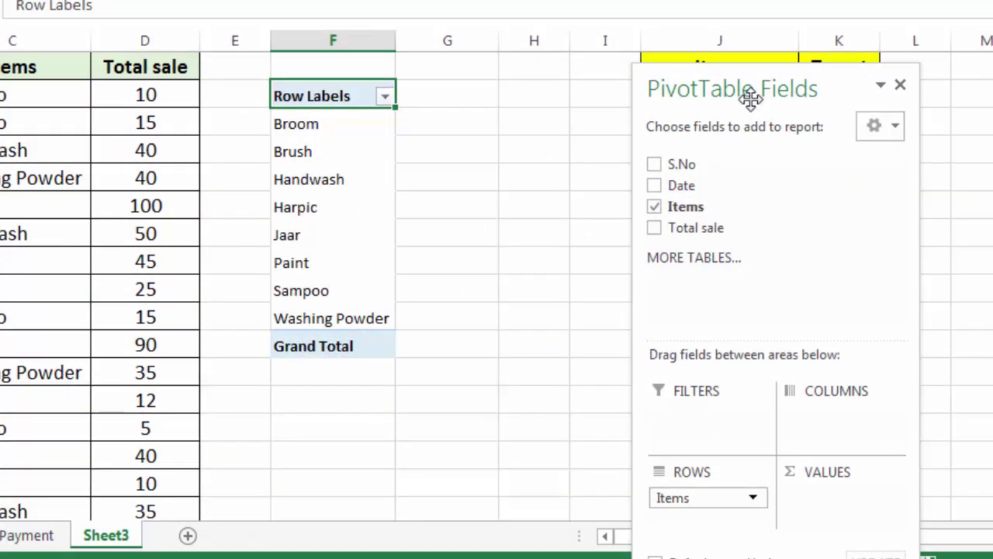
{"action": "left_click_drag", "start_coordinate": [750, 99], "coordinate": [713, 41]}
{"action": "left_click_drag", "start_coordinate": [652, 171], "coordinate": [798, 436]}
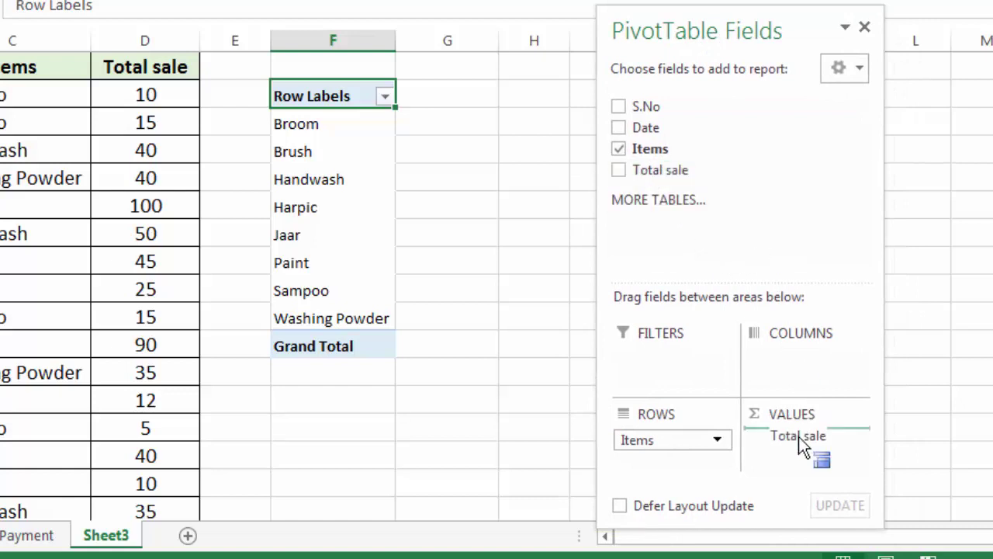
{"action": "mouse_move", "coordinate": [760, 28]}
{"action": "left_mouse_down"}
{"action": "mouse_move", "coordinate": [739, 159]}
{"action": "mouse_move", "coordinate": [740, 404]}
{"action": "left_mouse_up"}
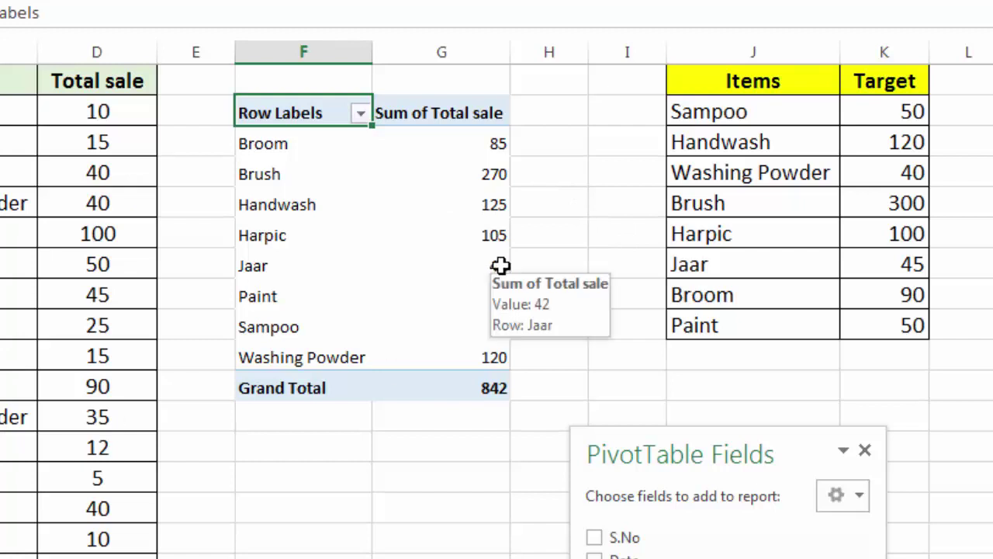
- Enter =VLOOKUP(F3,$J$2:$K$9,2,0) in H3 to fetch Broom's target
{"action": "left_click", "coordinate": [560, 148]}
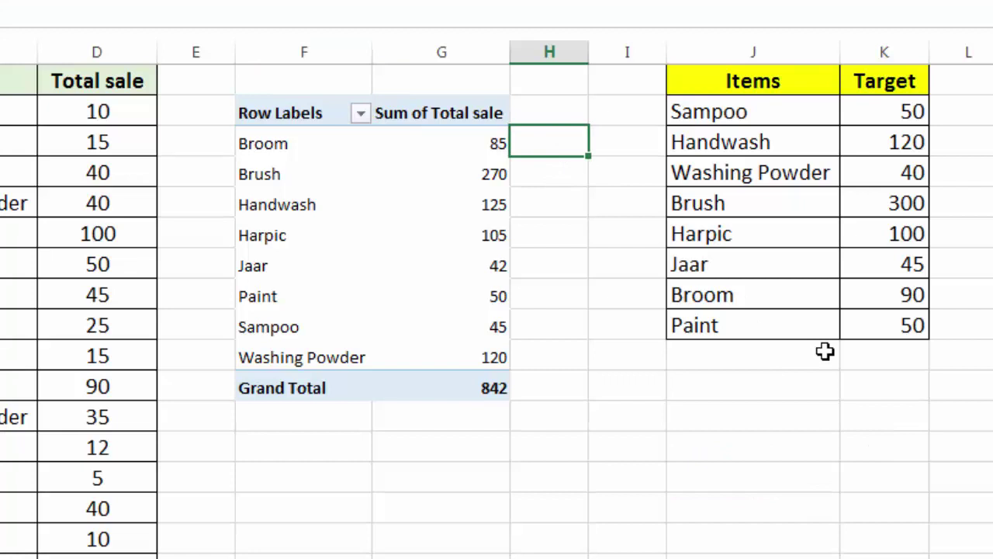
{"action": "type", "text": "=vlookup"}
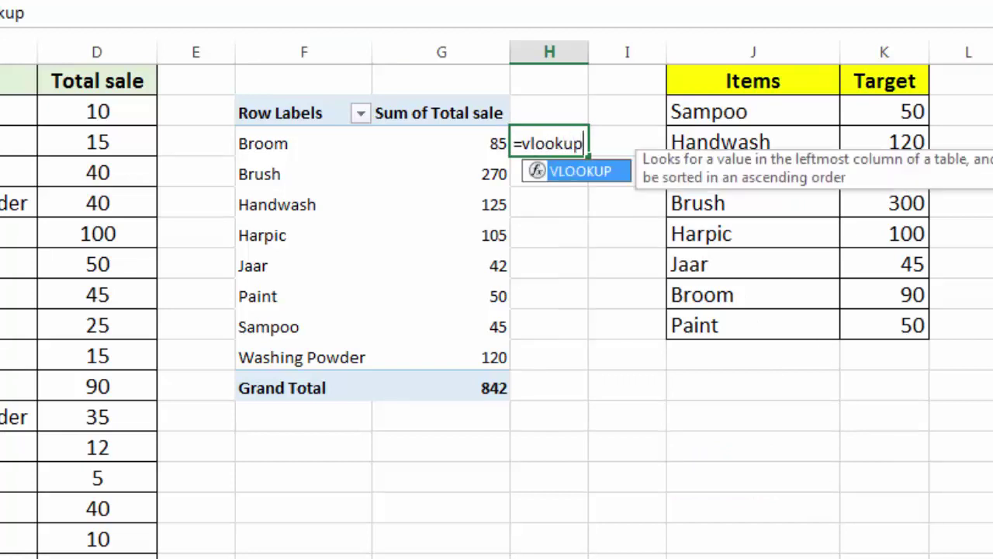
{"action": "type", "text": "("}
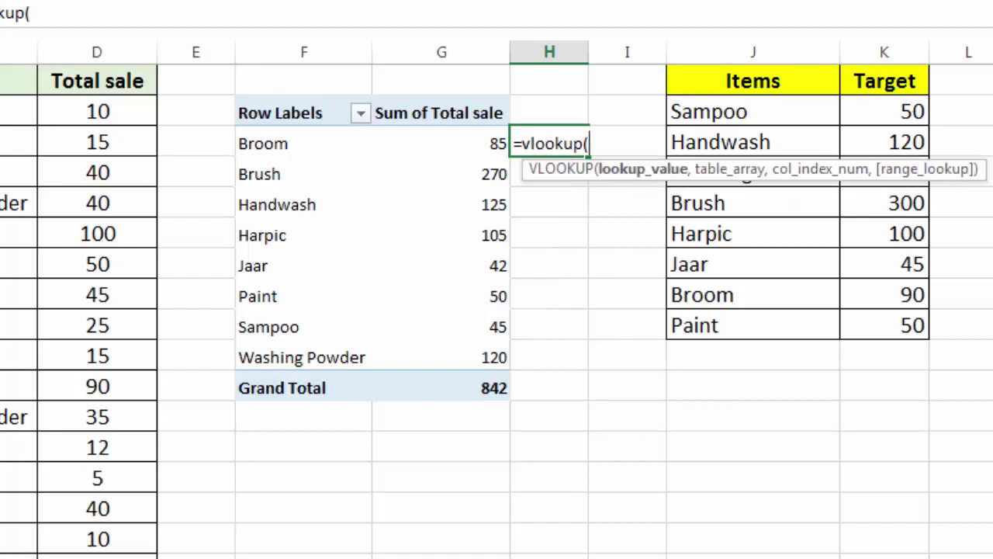
{"action": "left_click", "coordinate": [283, 144]}
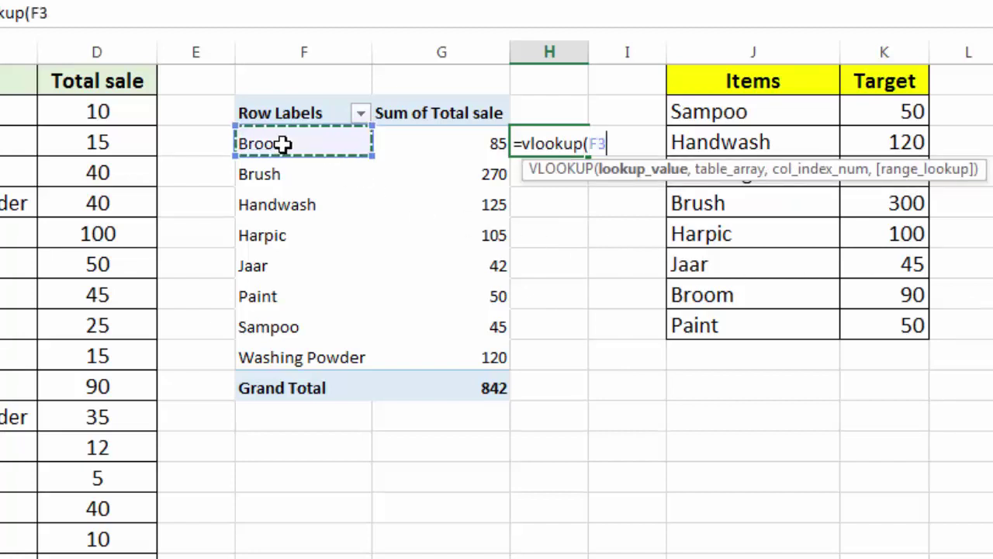
{"action": "type", "text": ","}
{"action": "left_click_drag", "start_coordinate": [672, 117], "coordinate": [887, 325]}
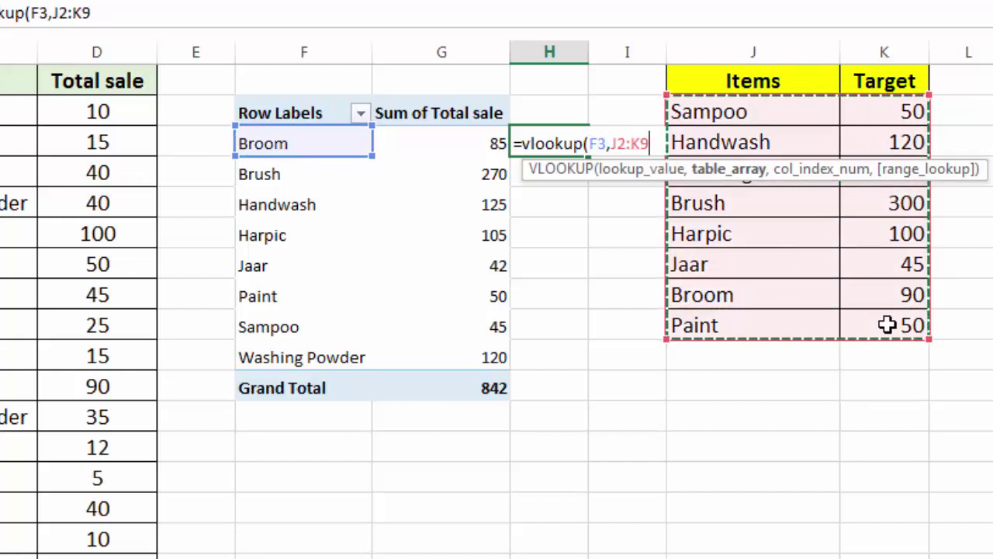
{"action": "key", "text": "F4"}
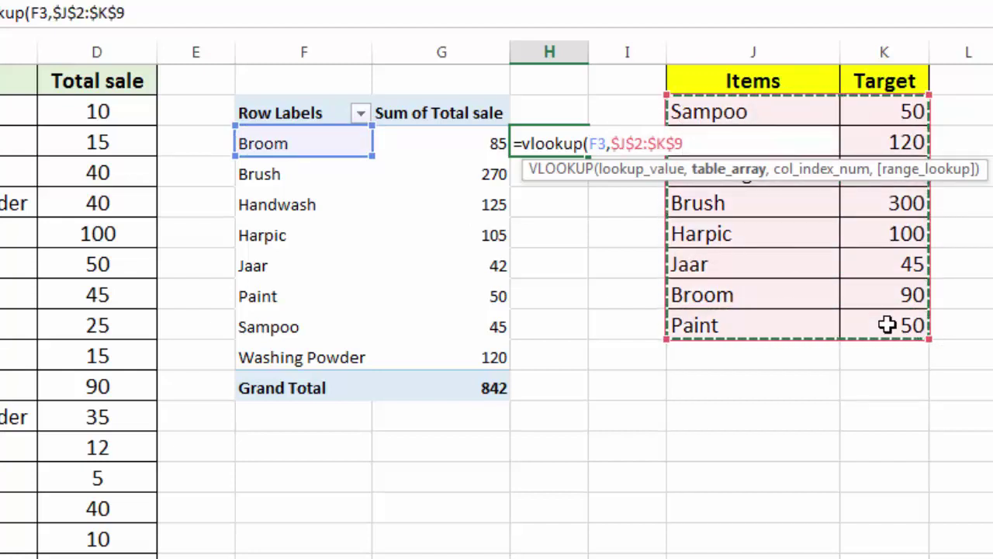
{"action": "type", "text": ",2"}
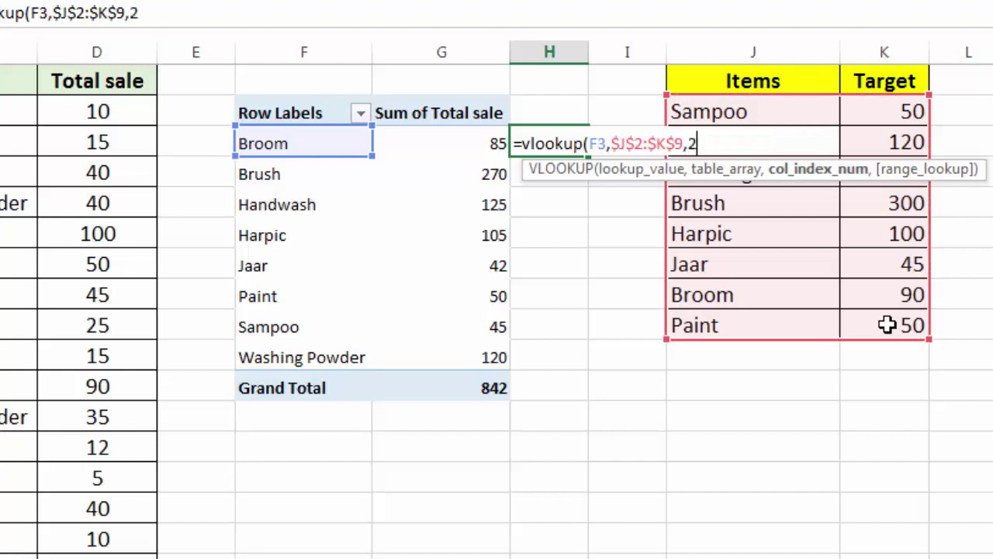
{"action": "type", "text": ",0"}
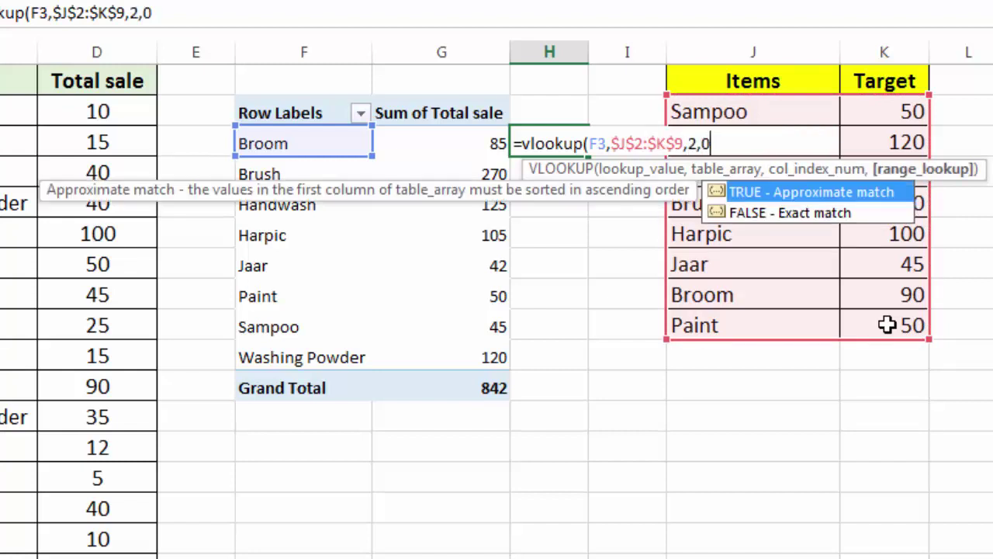
{"action": "type", "text": ")"}
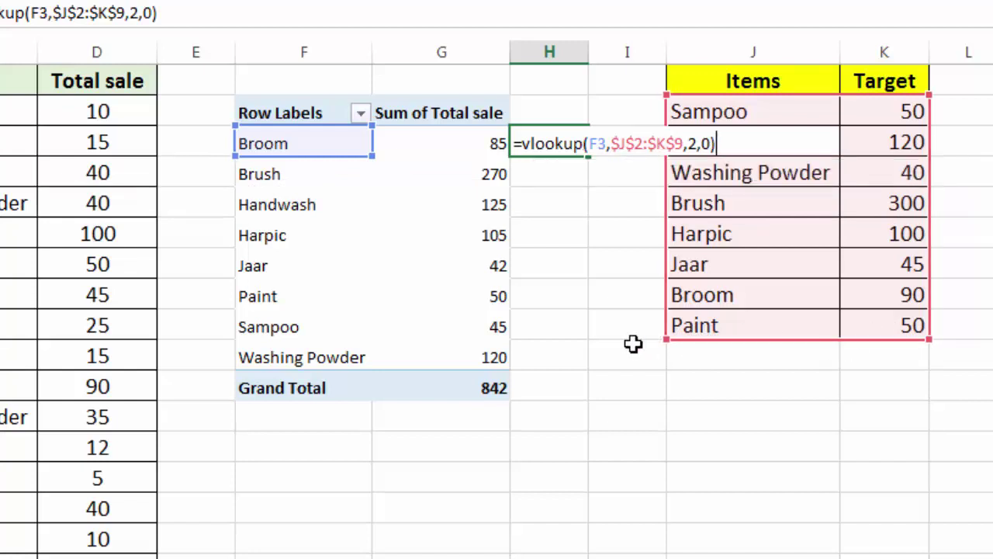
{"action": "key", "text": "Return"}
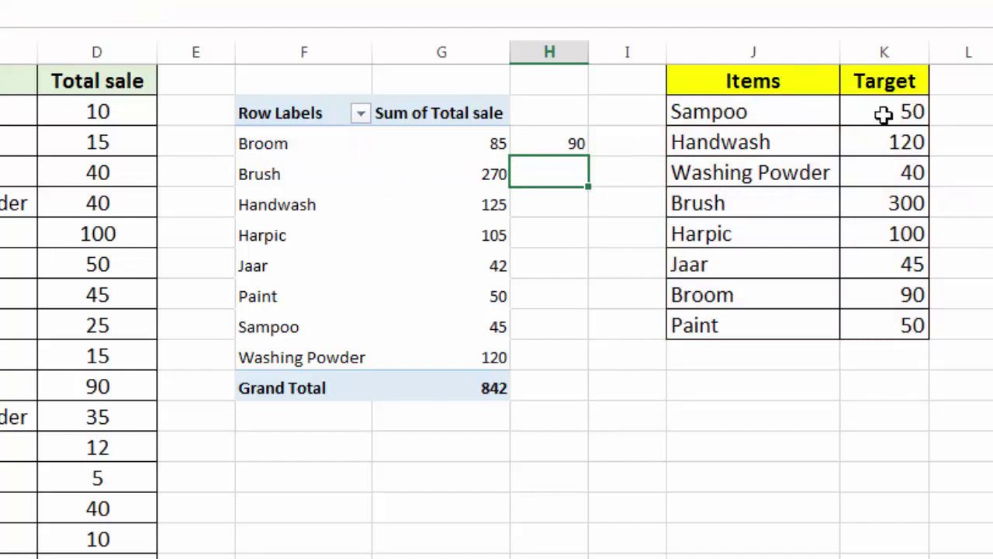
- Fill the lookup down to H10 and check the Handwash and Broom target results
{"action": "left_click", "coordinate": [567, 144]}
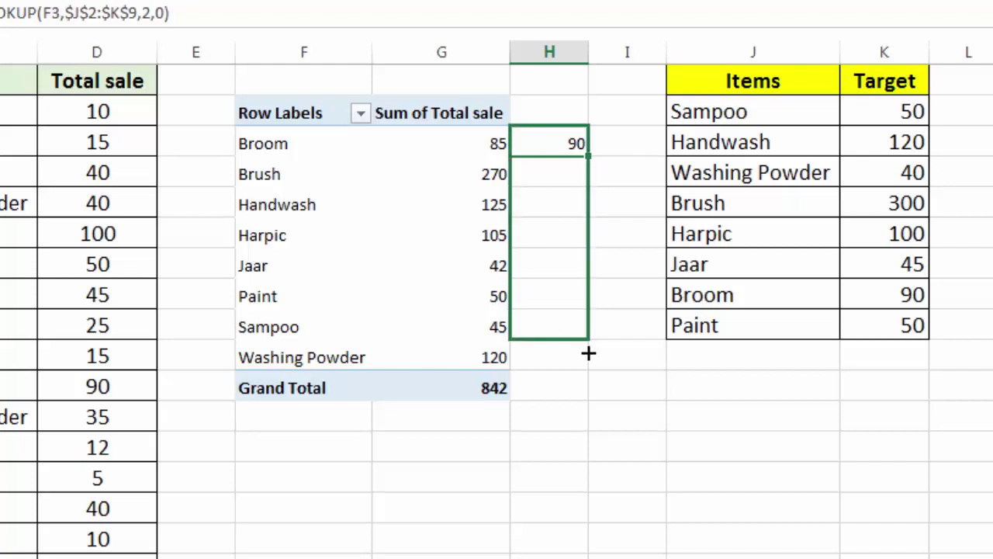
{"action": "left_click_drag", "start_coordinate": [591, 189], "coordinate": [588, 363]}
{"action": "left_click", "coordinate": [628, 149]}
{"action": "left_click", "coordinate": [608, 175]}
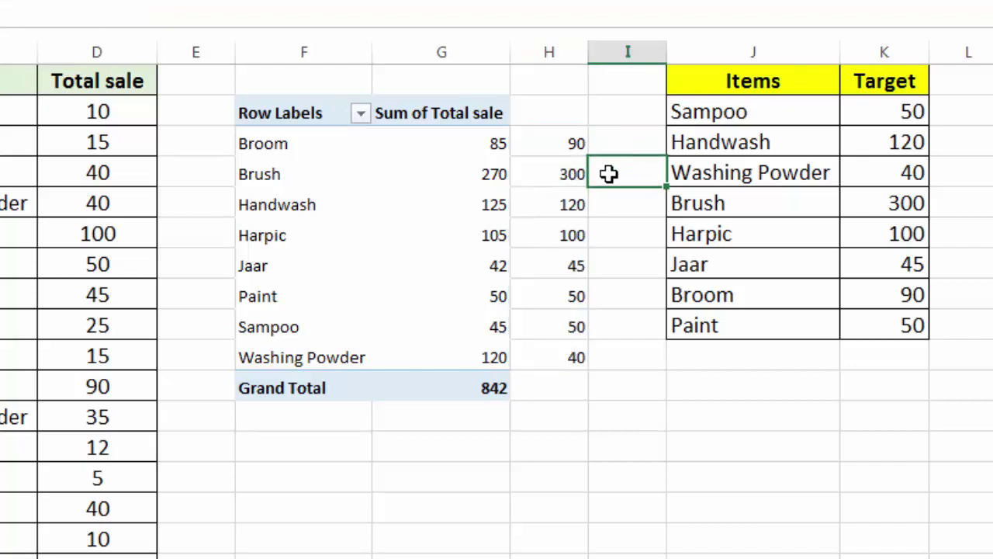
{"action": "left_click", "coordinate": [612, 208]}
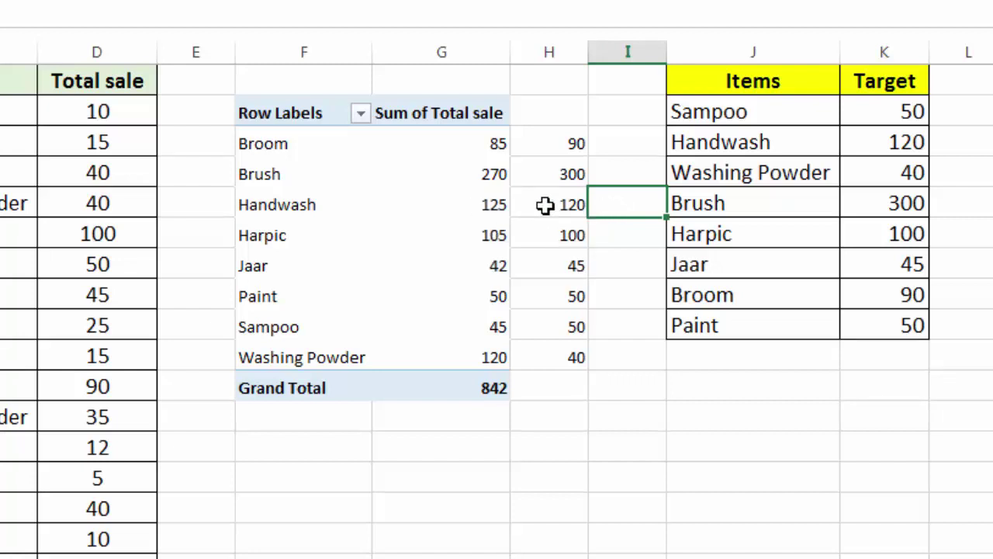
{"action": "left_click", "coordinate": [418, 196]}
{"action": "left_click_drag", "start_coordinate": [534, 144], "coordinate": [543, 357]}
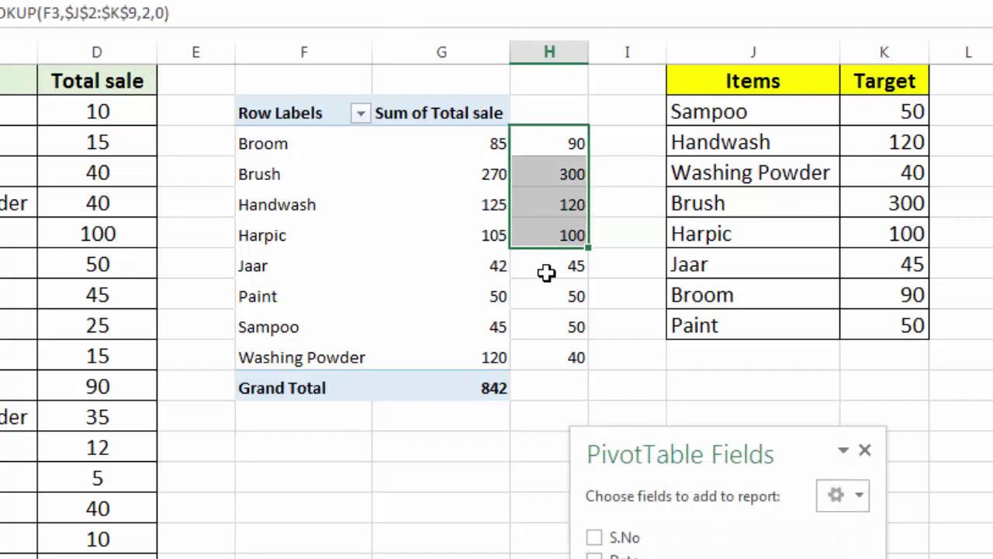
{"action": "left_click", "coordinate": [562, 211]}
{"action": "left_click", "coordinate": [570, 138]}
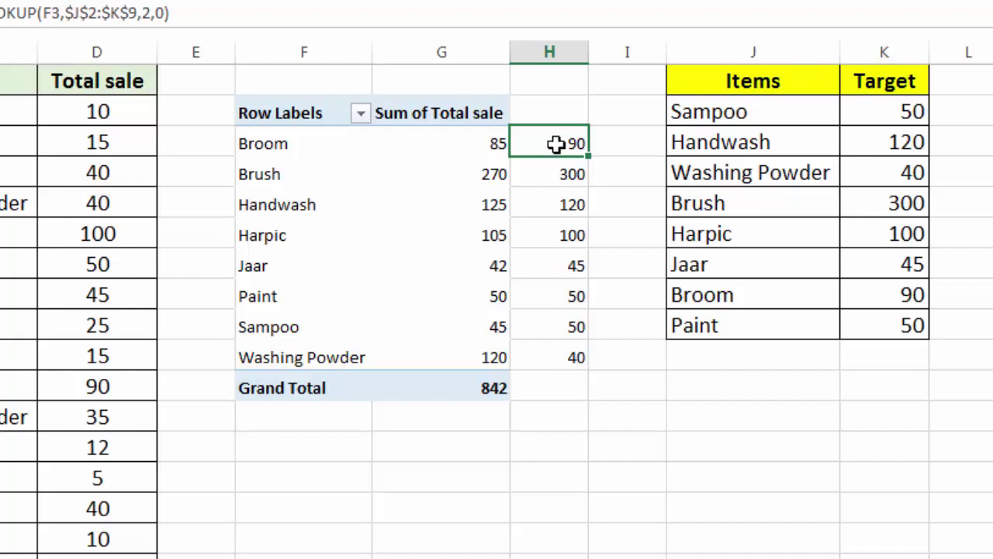
- Clear the H3:H11 target lookups and delete the PivotTable at F3:G12
{"action": "mouse_move", "coordinate": [553, 140]}
{"action": "left_mouse_down"}
{"action": "mouse_move", "coordinate": [569, 293]}
{"action": "mouse_move", "coordinate": [565, 378]}
{"action": "left_mouse_up"}
{"action": "key", "text": "Delete"}
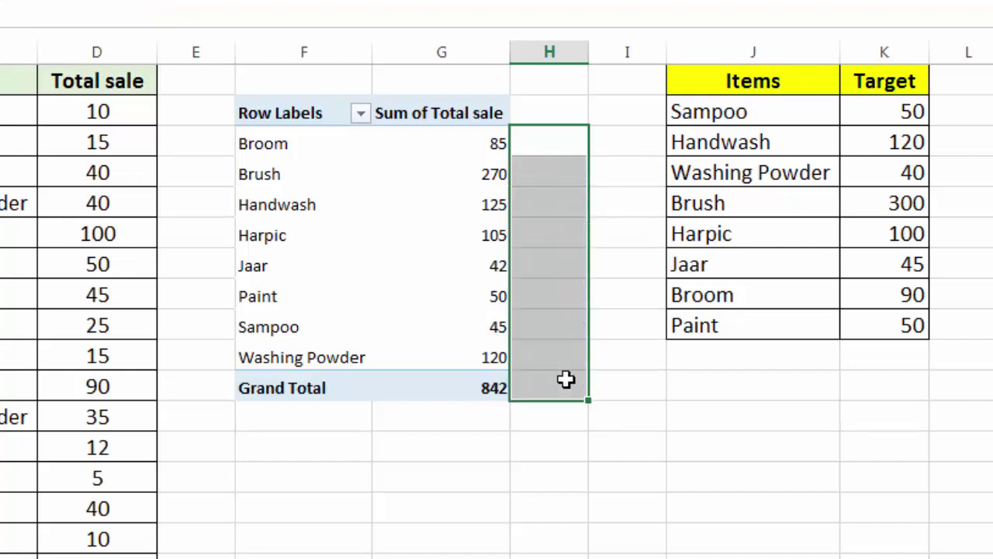
{"action": "left_click", "coordinate": [568, 315]}
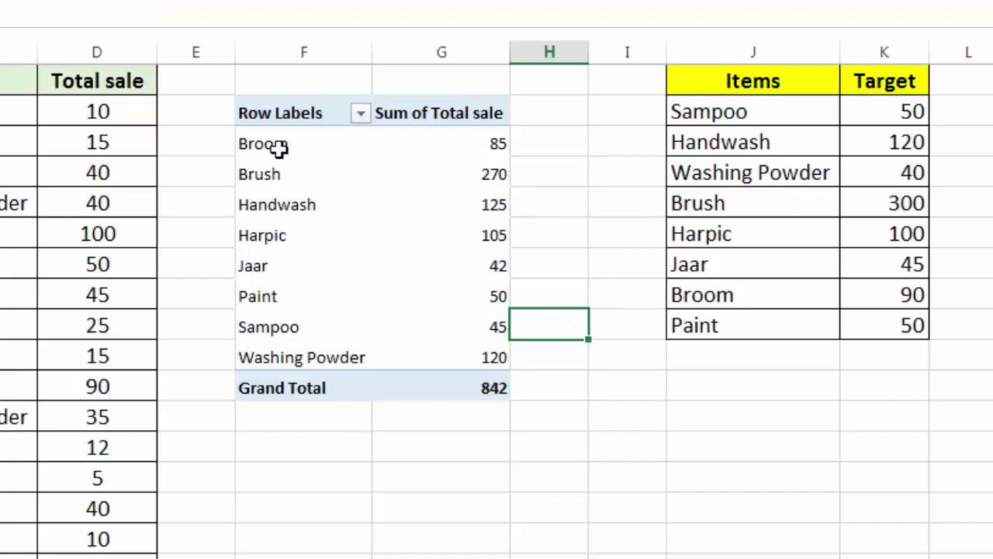
{"action": "mouse_move", "coordinate": [259, 111]}
{"action": "left_mouse_down"}
{"action": "mouse_move", "coordinate": [471, 297]}
{"action": "mouse_move", "coordinate": [473, 378]}
{"action": "left_mouse_up"}
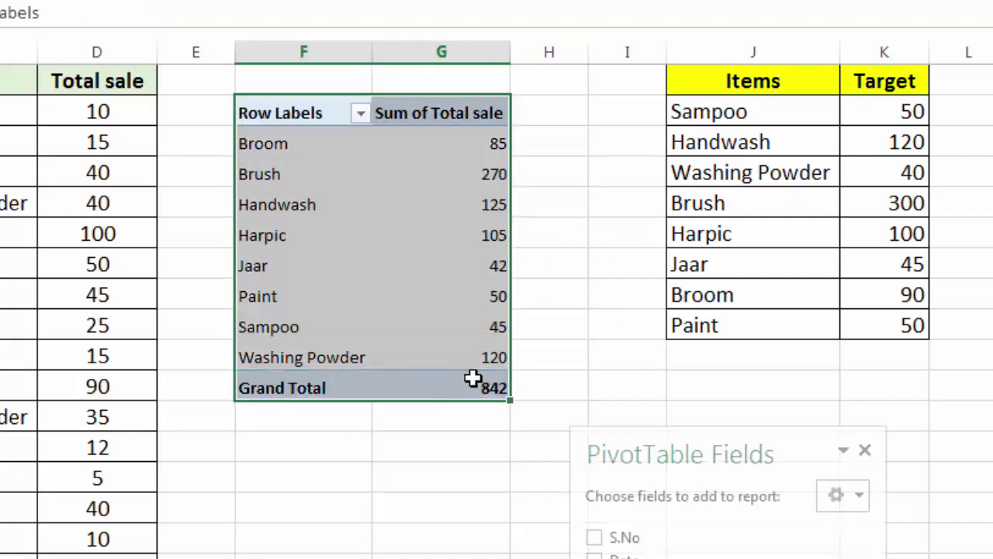
{"action": "key", "text": "Delete"}
{"action": "left_click", "coordinate": [274, 135]}
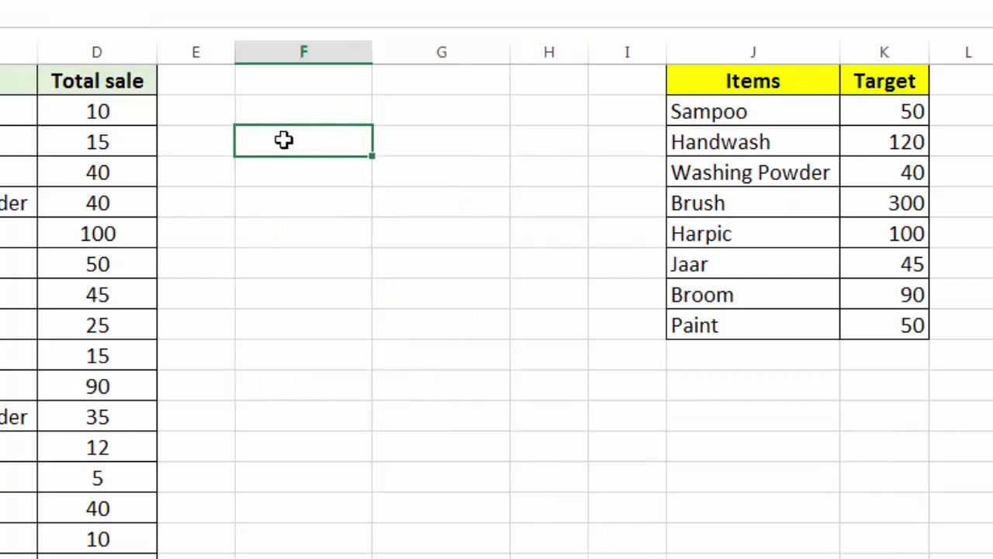
{"action": "left_click", "coordinate": [893, 172]}
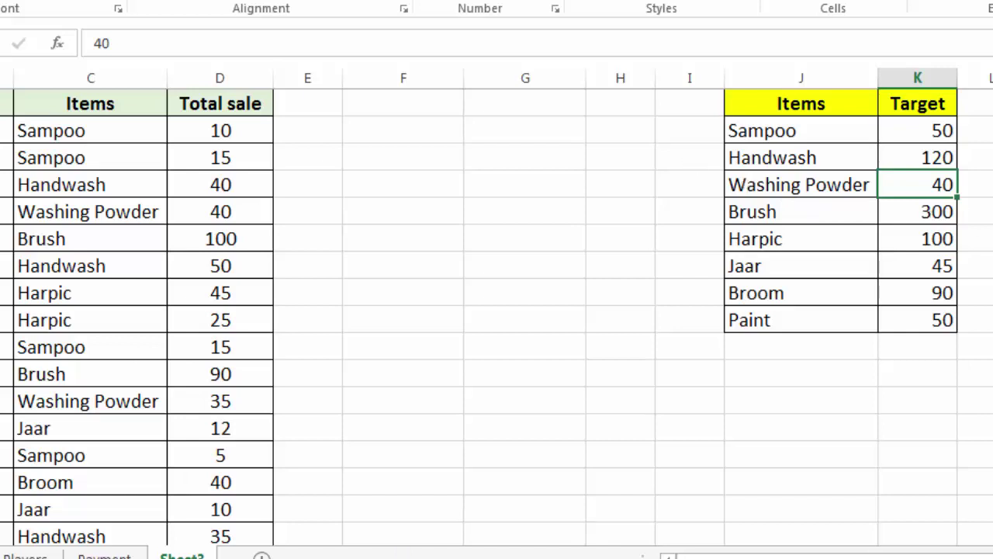
- Format the sales list A1:D26 as a table with headers, then apply Ctrl+T to J1:K9
{"action": "left_click", "coordinate": [369, 110]}
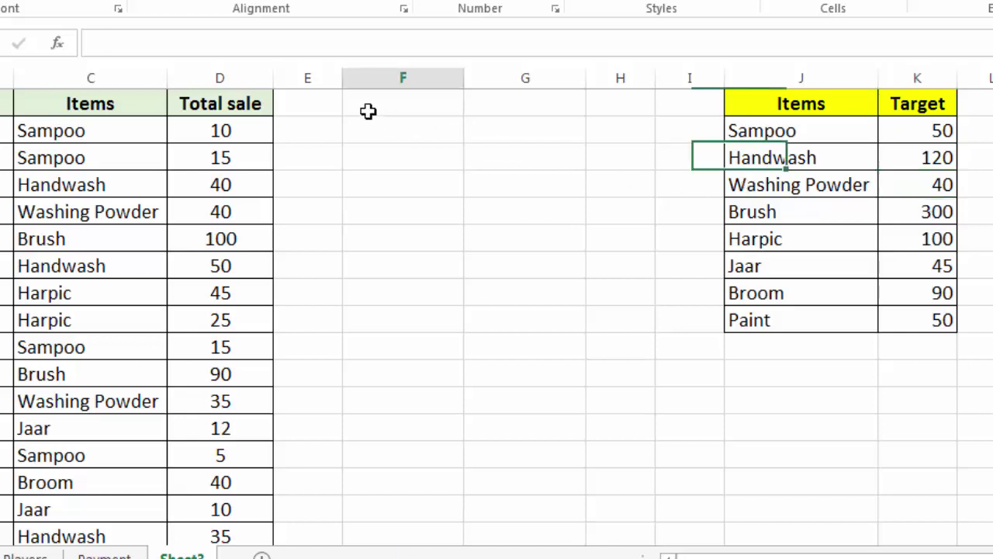
{"action": "key", "text": "alt+n"}
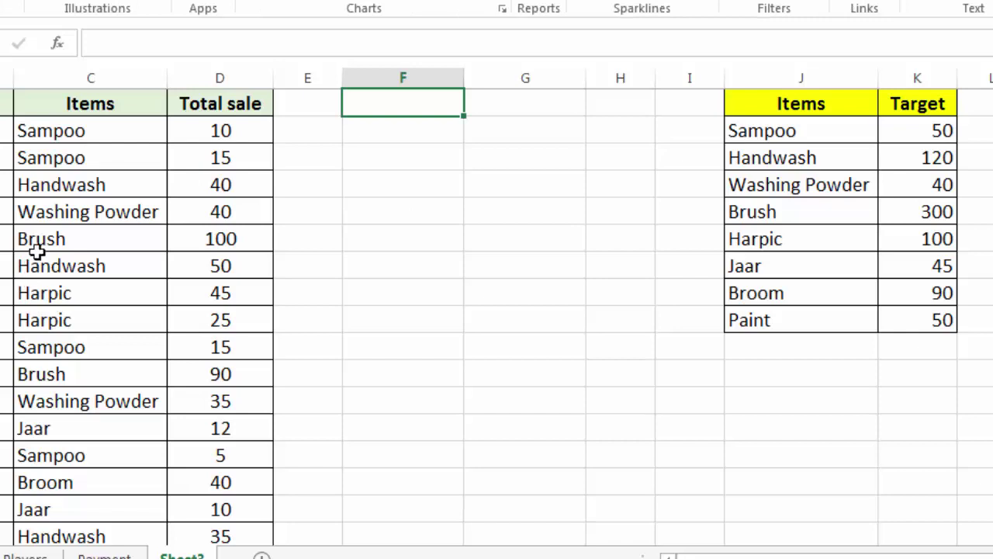
{"action": "left_click_drag", "start_coordinate": [4, 103], "coordinate": [224, 541]}
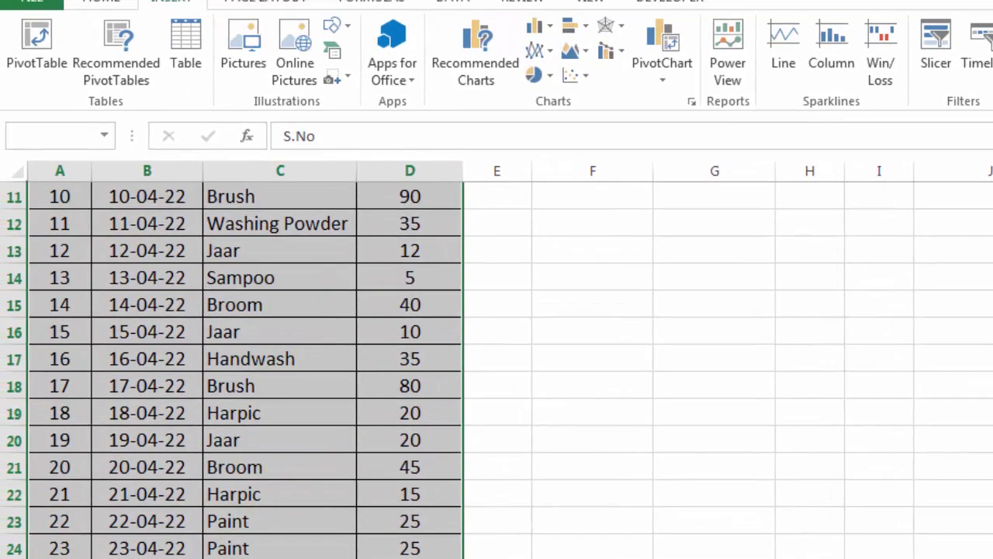
{"action": "scroll", "coordinate": [378, 553], "scroll_direction": "up", "scroll_amount": 3}
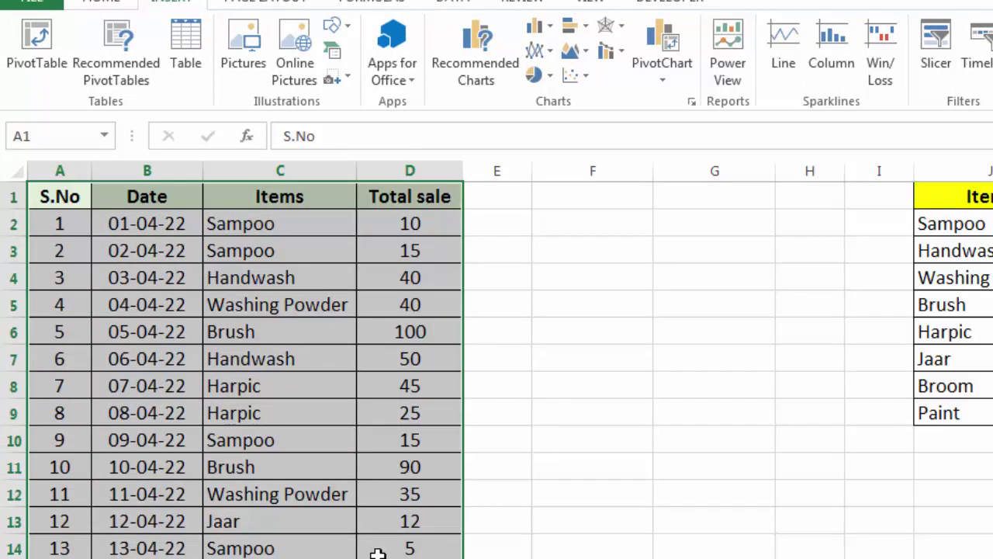
{"action": "key", "text": "ctrl+t"}
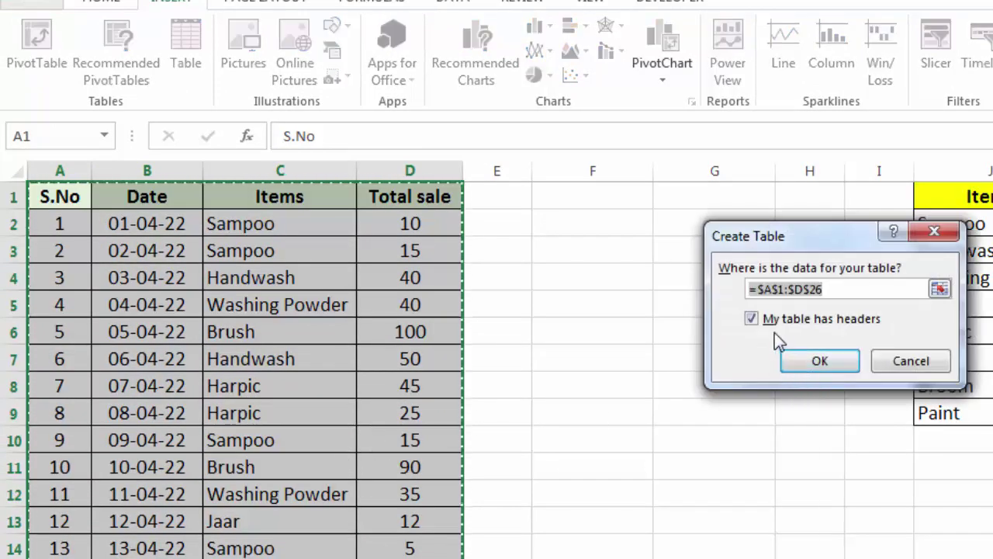
{"action": "left_click", "coordinate": [810, 362]}
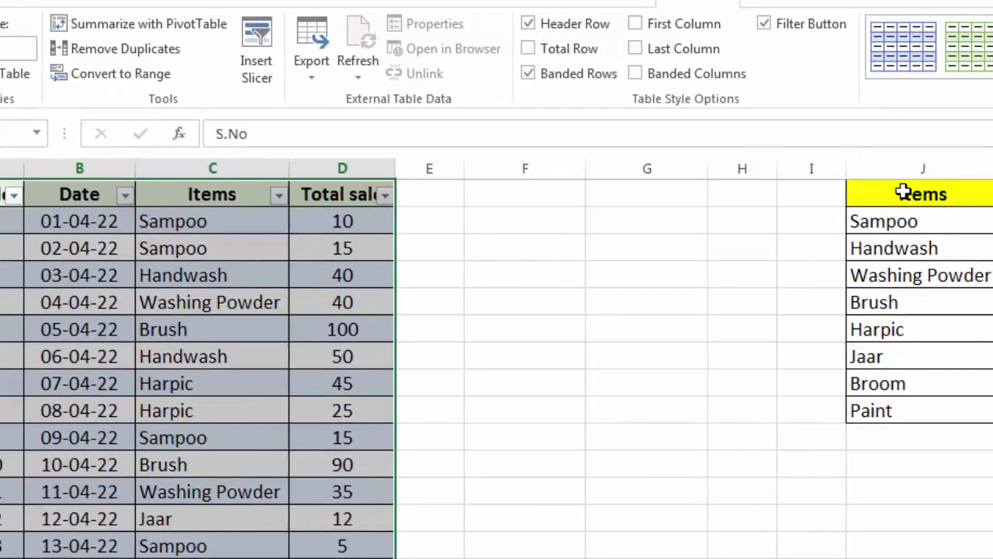
{"action": "left_click_drag", "start_coordinate": [900, 190], "coordinate": [910, 396]}
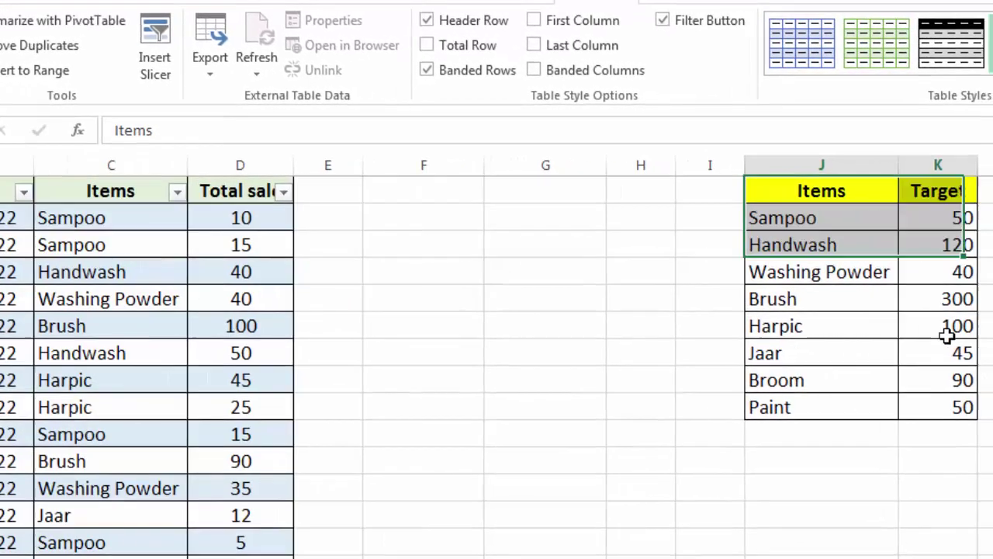
{"action": "key", "text": "ctrl+t"}
- Confirm the Items/Target table, then create a Table4 PivotTable at F1 added to the Data Model
{"action": "left_click", "coordinate": [614, 355]}
{"action": "left_click", "coordinate": [548, 278]}
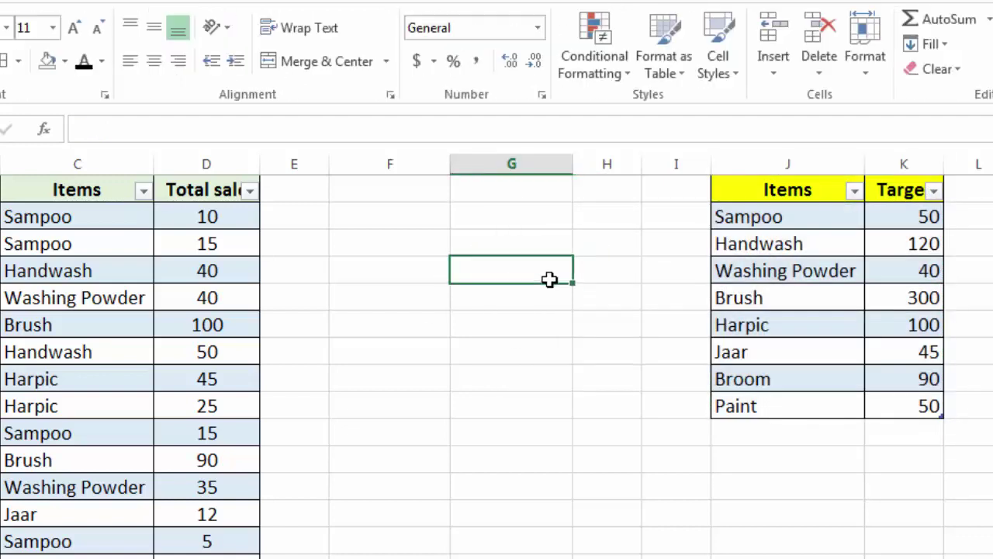
{"action": "left_click", "coordinate": [375, 194]}
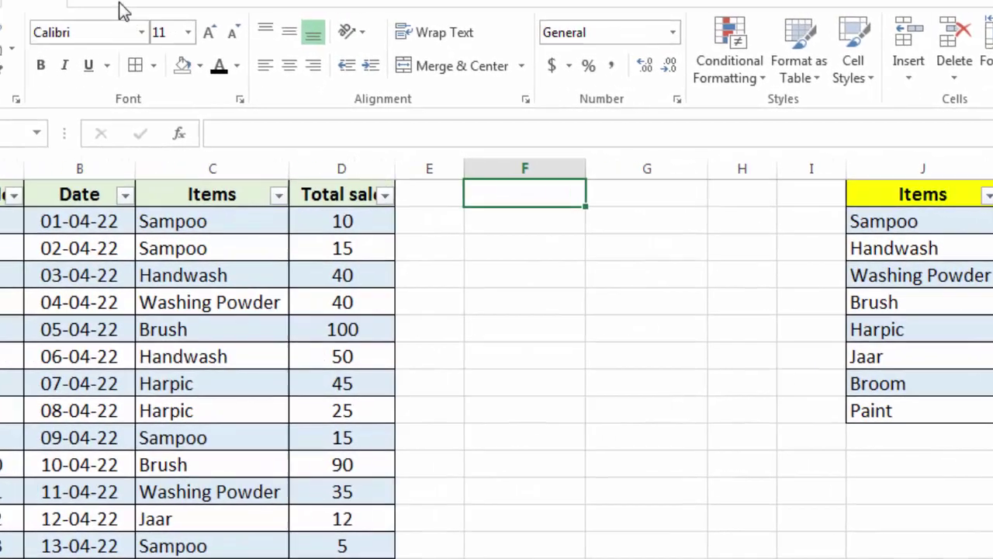
{"action": "left_click", "coordinate": [171, 3]}
{"action": "left_click", "coordinate": [35, 43]}
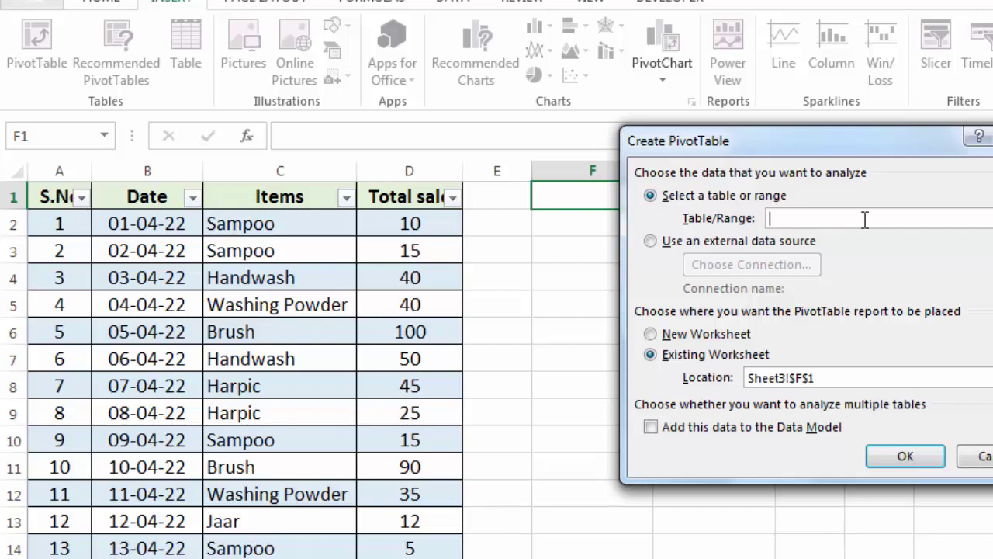
{"action": "mouse_move", "coordinate": [58, 198]}
{"action": "left_mouse_down"}
{"action": "mouse_move", "coordinate": [410, 556]}
{"action": "mouse_move", "coordinate": [419, 446]}
{"action": "left_mouse_up"}
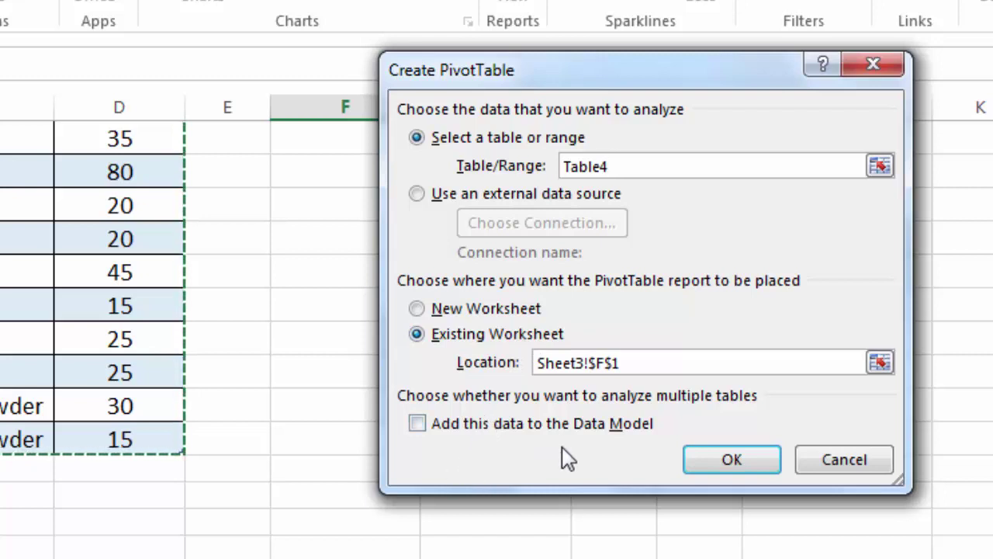
{"action": "left_click", "coordinate": [416, 423]}
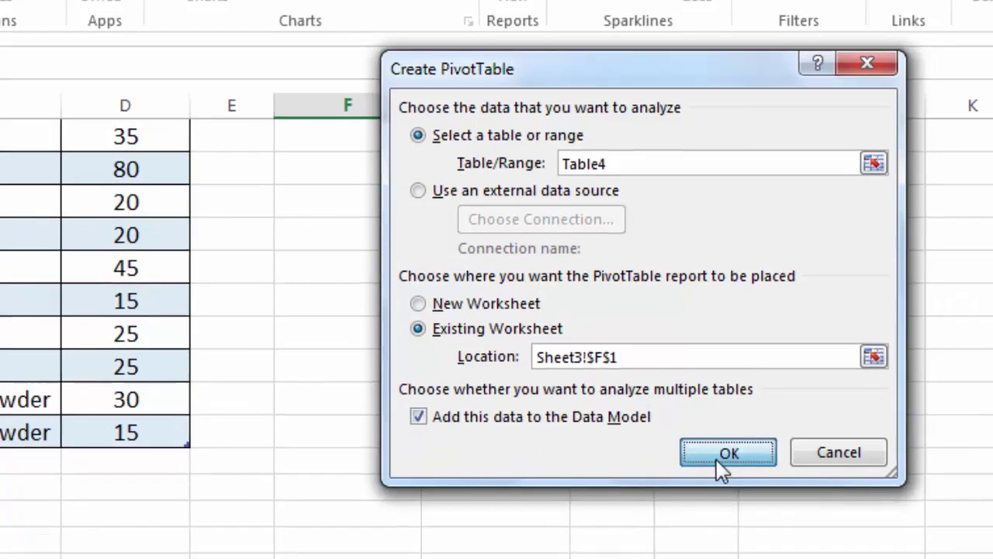
{"action": "left_click", "coordinate": [718, 461]}
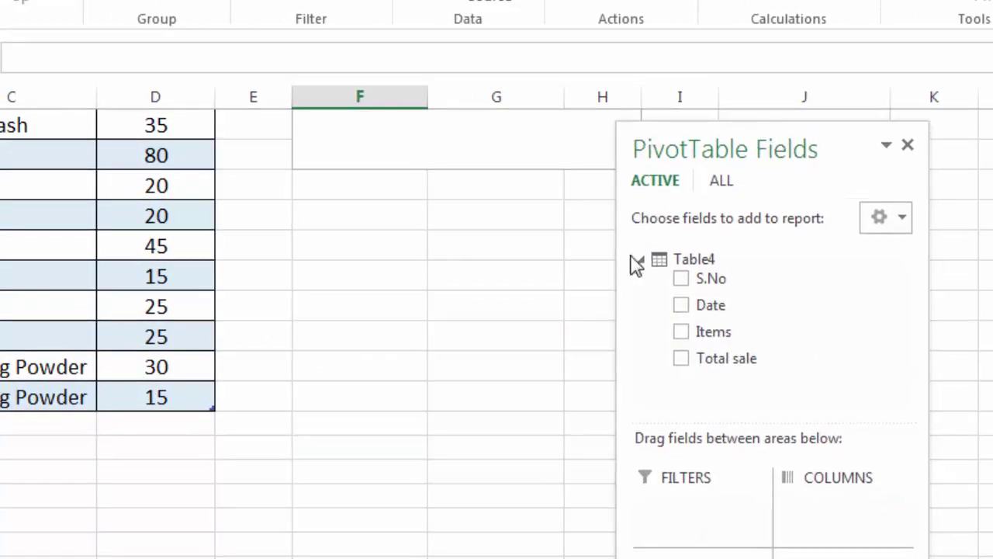
- Show ALL tables in the field list and expand Table4 and Table5 fields
{"action": "left_click_drag", "start_coordinate": [687, 146], "coordinate": [858, 139]}
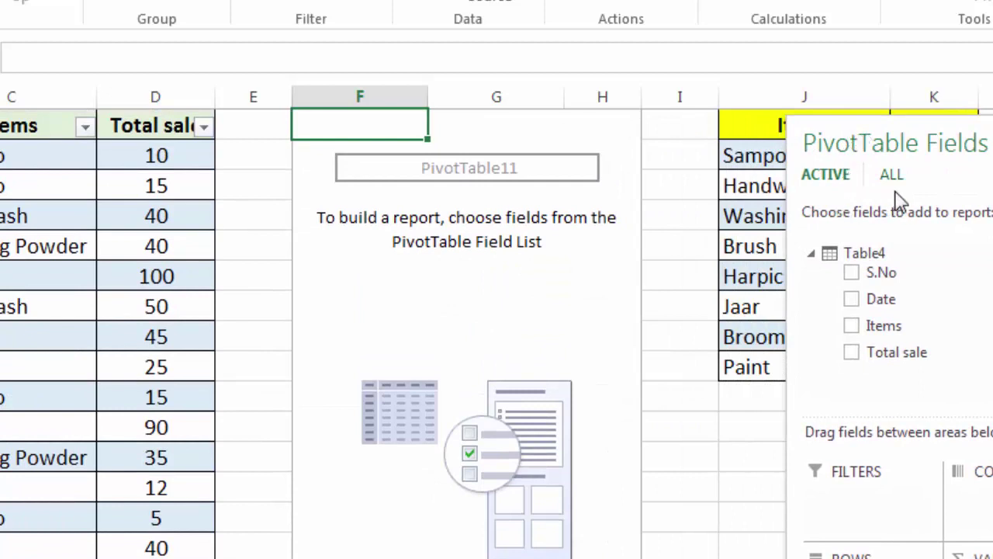
{"action": "left_click", "coordinate": [891, 174]}
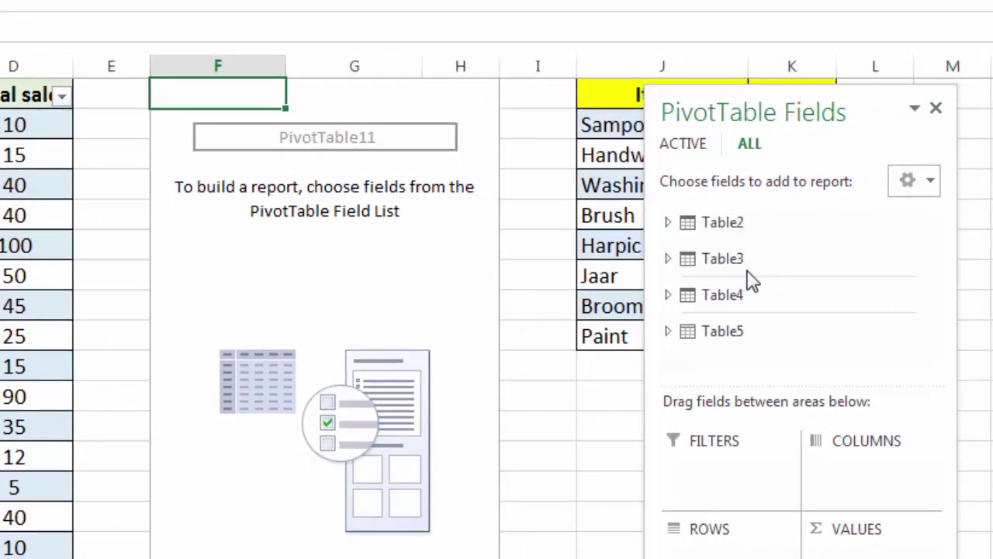
{"action": "scroll", "coordinate": [750, 249], "scroll_direction": "down", "scroll_amount": 1}
{"action": "scroll", "coordinate": [752, 247], "scroll_direction": "up", "scroll_amount": 1}
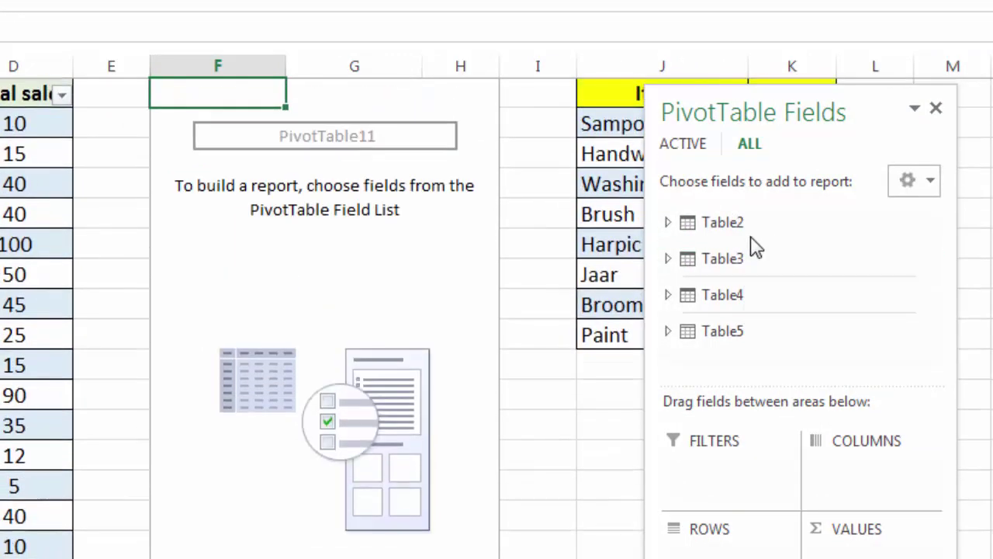
{"action": "left_click", "coordinate": [731, 297]}
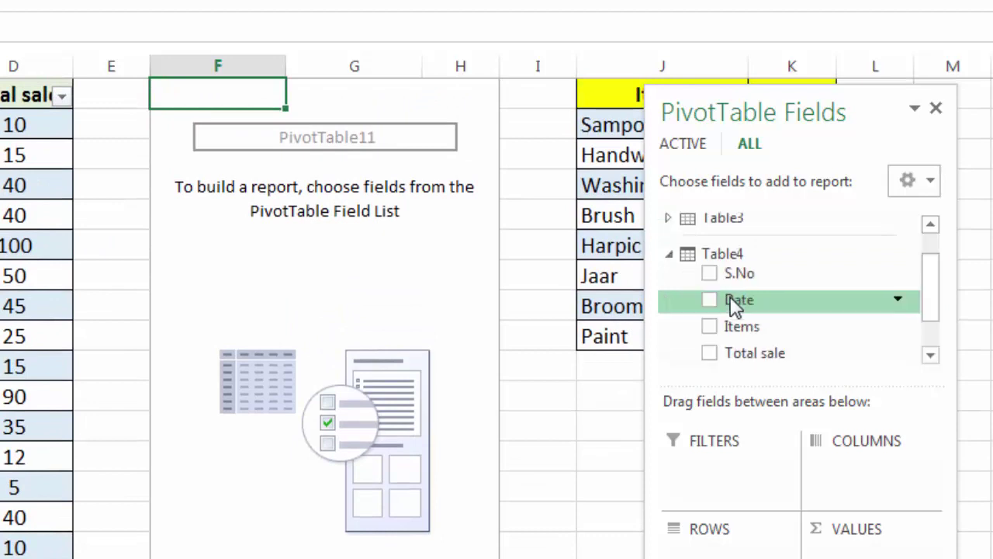
{"action": "scroll", "coordinate": [790, 326], "scroll_direction": "down", "scroll_amount": 2}
{"action": "left_click", "coordinate": [790, 335]}
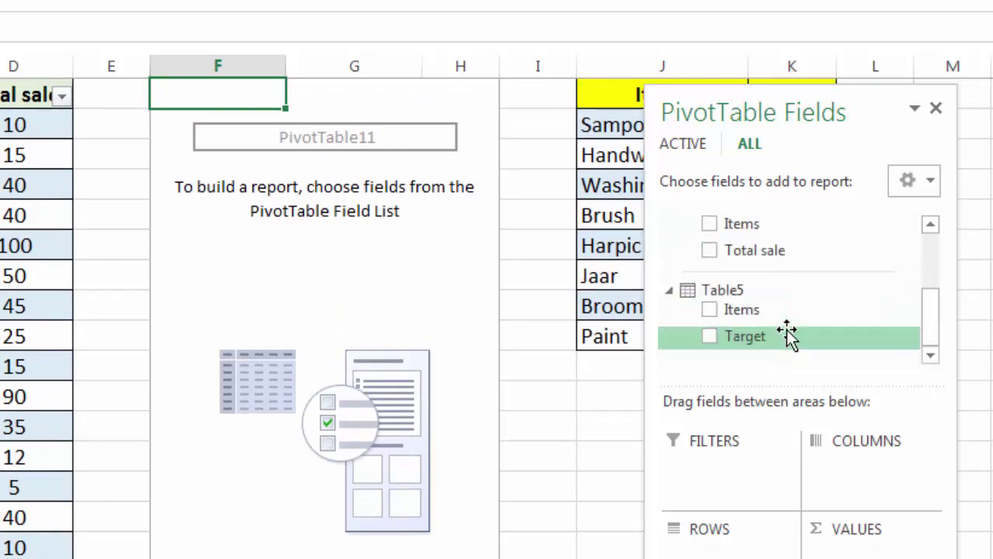
{"action": "scroll", "coordinate": [787, 335], "scroll_direction": "up", "scroll_amount": 1}
{"action": "left_click_drag", "start_coordinate": [854, 116], "coordinate": [865, 62]}
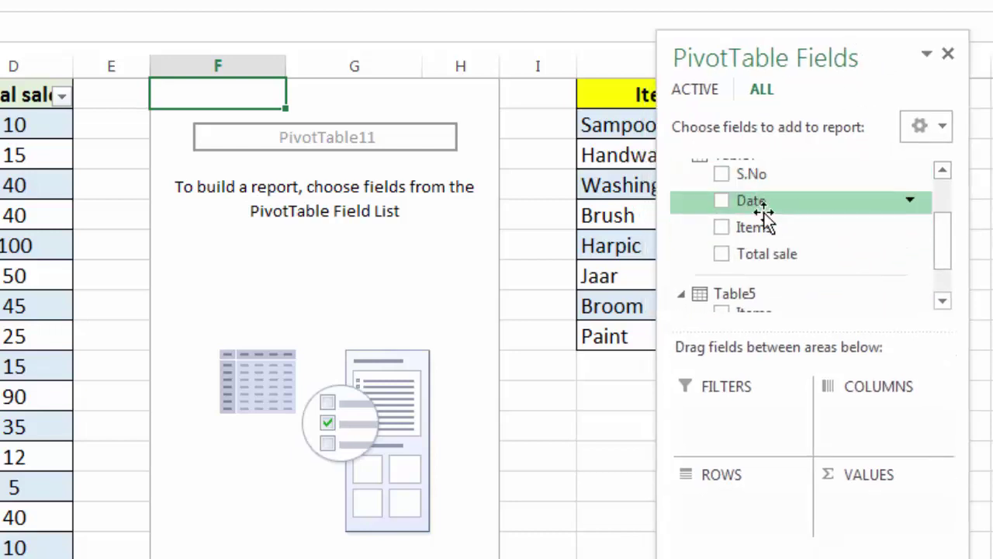
- Put Items in Rows and Total sale in Values, totalling 842
{"action": "mouse_move", "coordinate": [764, 226]}
{"action": "left_mouse_down"}
{"action": "mouse_move", "coordinate": [754, 438]}
{"action": "mouse_move", "coordinate": [737, 497]}
{"action": "left_mouse_up"}
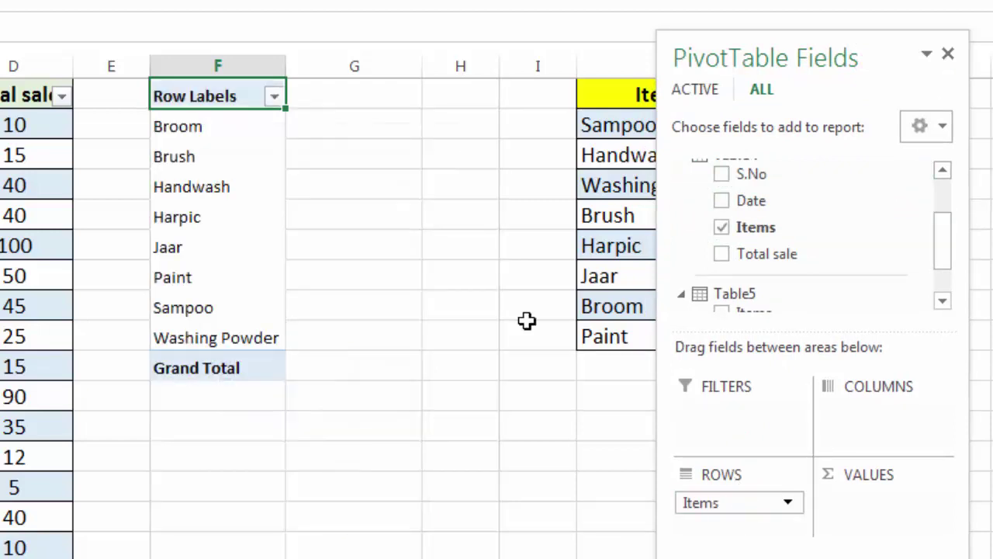
{"action": "mouse_move", "coordinate": [779, 256]}
{"action": "left_mouse_down"}
{"action": "mouse_move", "coordinate": [865, 496]}
{"action": "mouse_move", "coordinate": [861, 516]}
{"action": "left_mouse_up"}
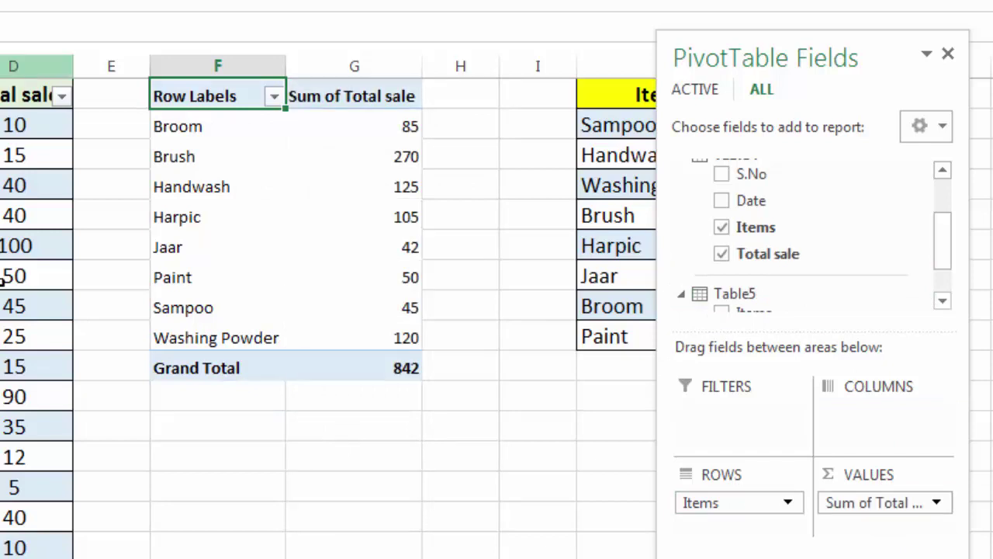
{"action": "mouse_move", "coordinate": [760, 67]}
{"action": "left_mouse_down"}
{"action": "mouse_move", "coordinate": [395, 44]}
{"action": "mouse_move", "coordinate": [455, 42]}
{"action": "left_mouse_up"}
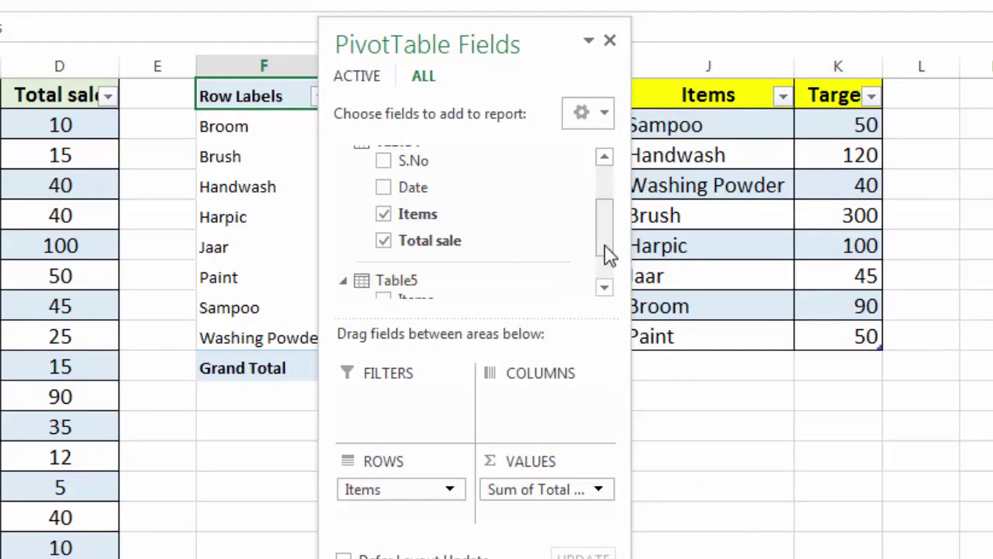
- Add Table5's Target to Values, showing Sum of Target 795 beside each item's sales
{"action": "left_click_drag", "start_coordinate": [607, 257], "coordinate": [614, 286]}
{"action": "left_click_drag", "start_coordinate": [423, 271], "coordinate": [518, 528]}
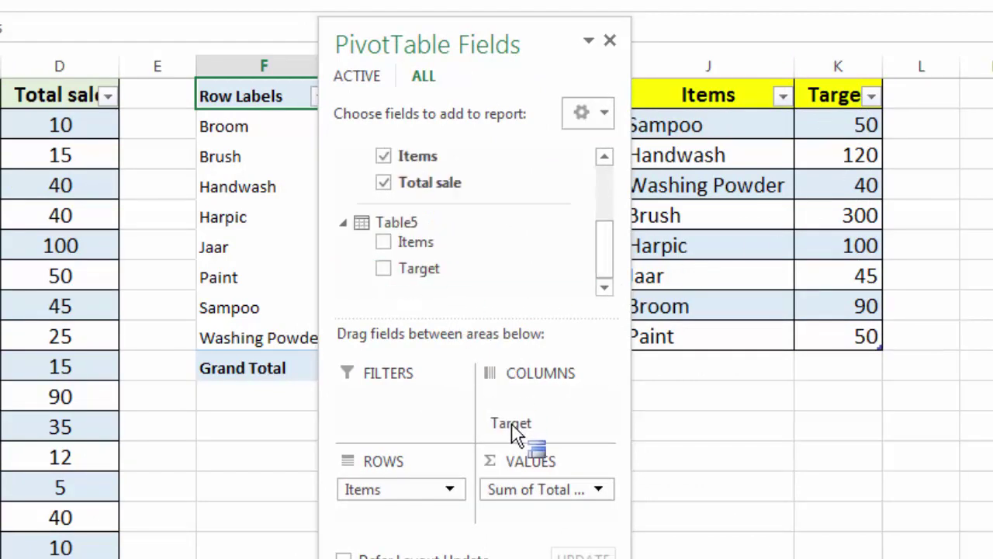
{"action": "left_click_drag", "start_coordinate": [520, 527], "coordinate": [520, 526]}
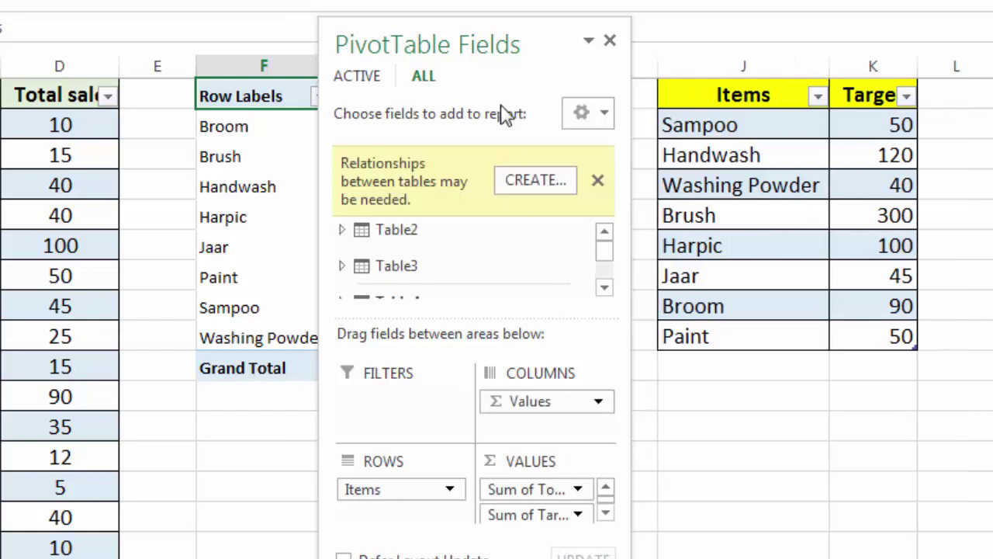
{"action": "mouse_move", "coordinate": [492, 45]}
{"action": "left_mouse_down"}
{"action": "mouse_move", "coordinate": [700, 99]}
{"action": "mouse_move", "coordinate": [784, 62]}
{"action": "left_mouse_up"}
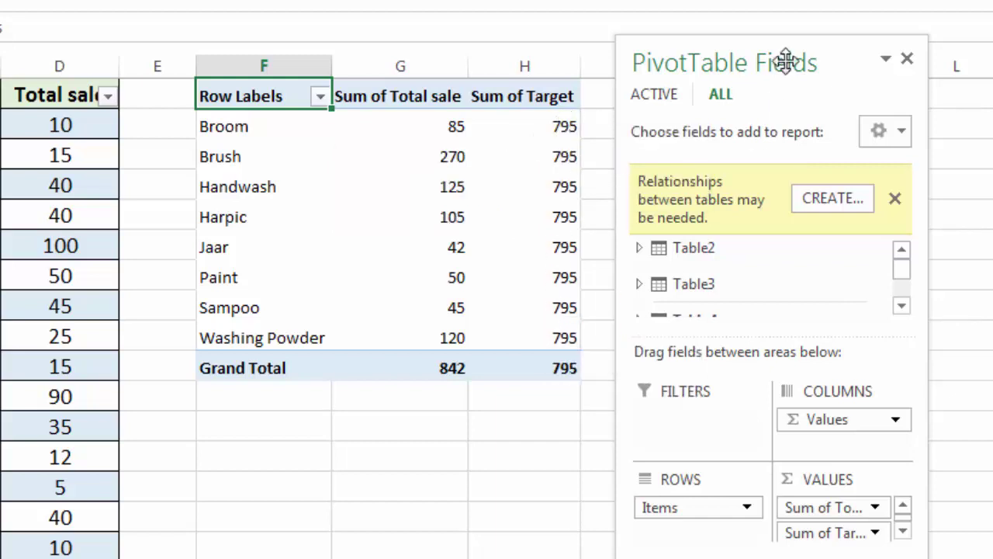
{"action": "left_click_drag", "start_coordinate": [781, 62], "coordinate": [458, 104]}
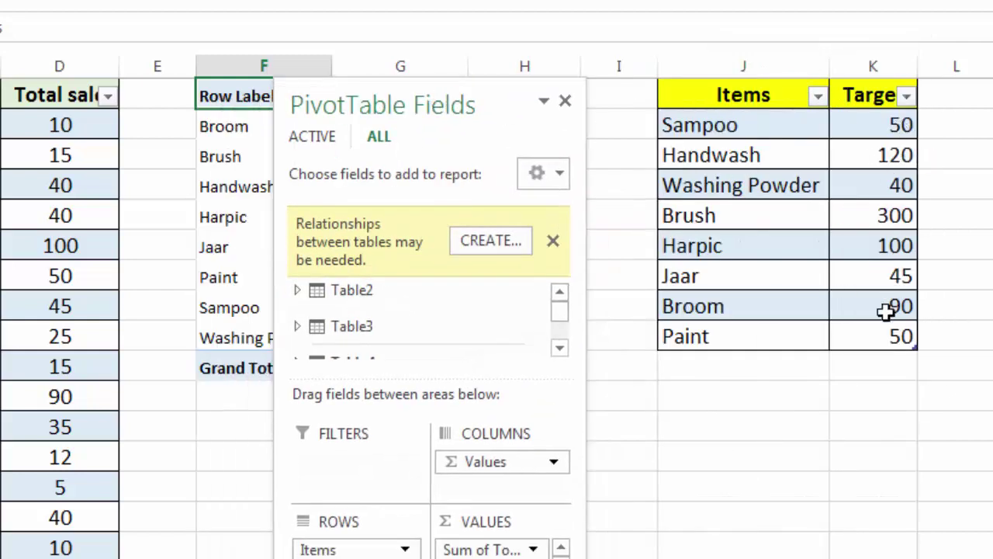
{"action": "left_click_drag", "start_coordinate": [461, 108], "coordinate": [858, 26]}
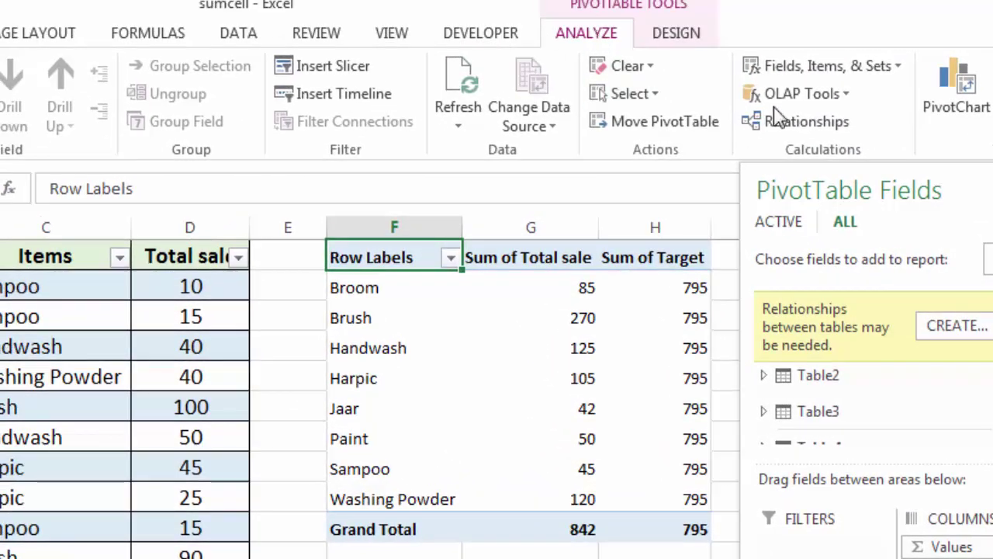
- Delete the existing Table2–Table3 relationship in Manage Relationships
{"action": "left_click", "coordinate": [807, 132]}
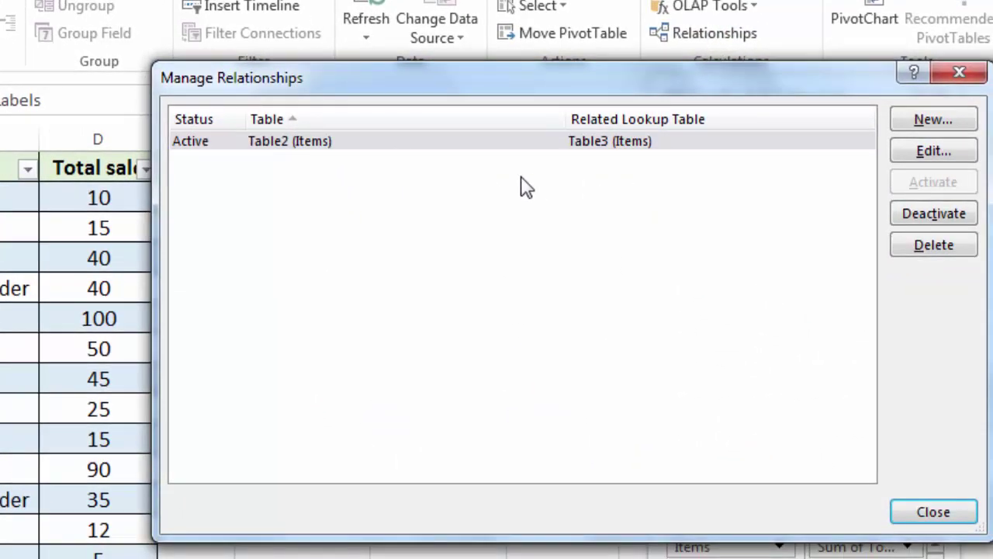
{"action": "left_click", "coordinate": [925, 256]}
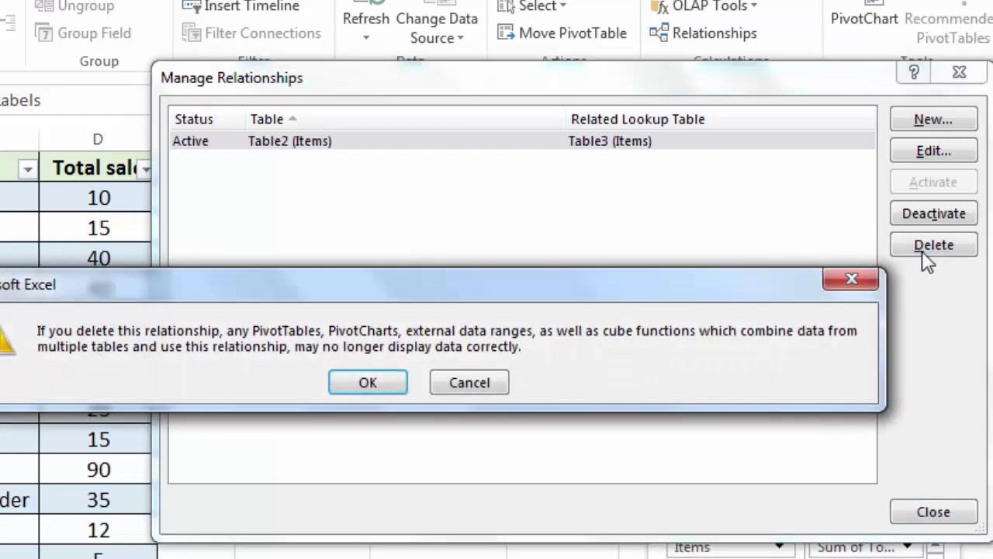
{"action": "left_click", "coordinate": [382, 382]}
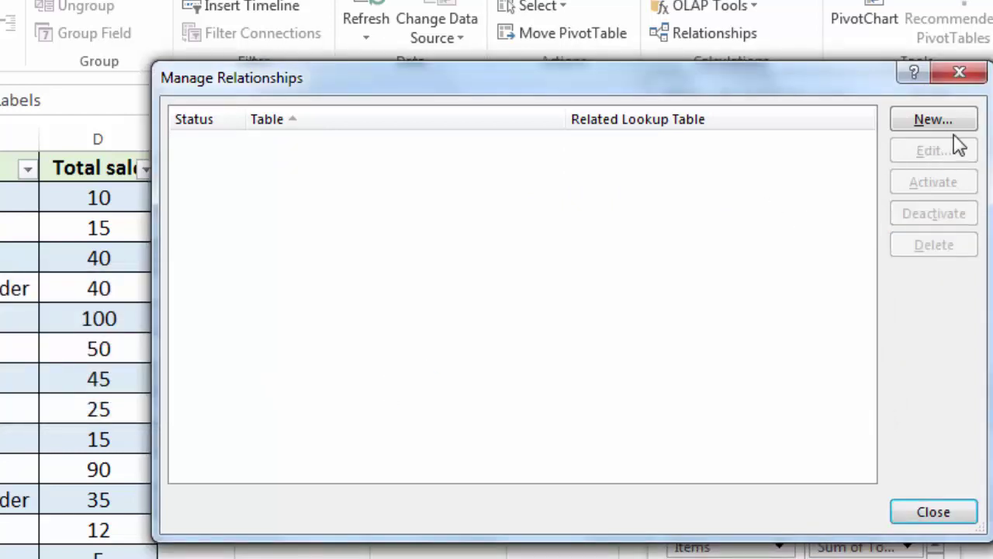
- Create a relationship from Table4's Items column to Table5's Items column
{"action": "left_click", "coordinate": [935, 119]}
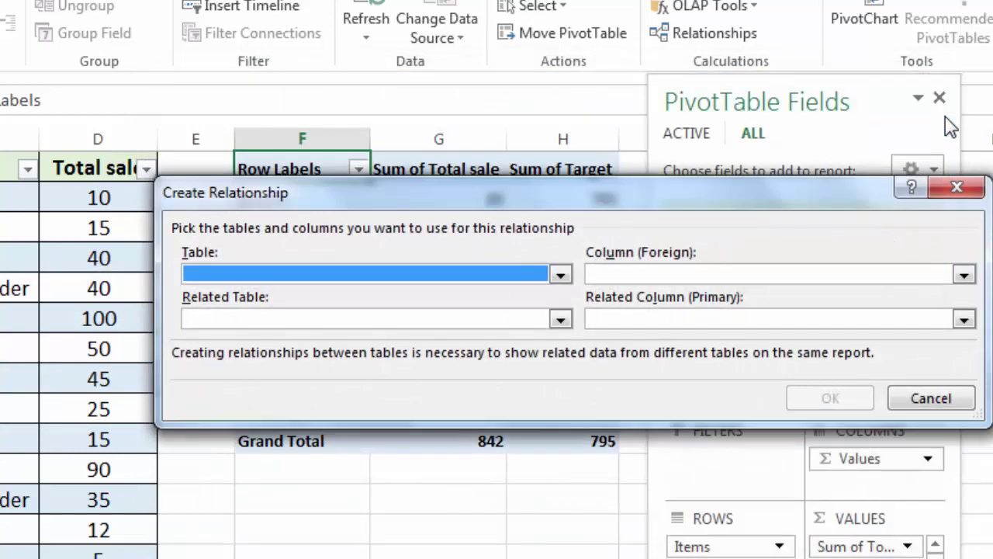
{"action": "left_click", "coordinate": [561, 275]}
{"action": "left_click", "coordinate": [349, 345]}
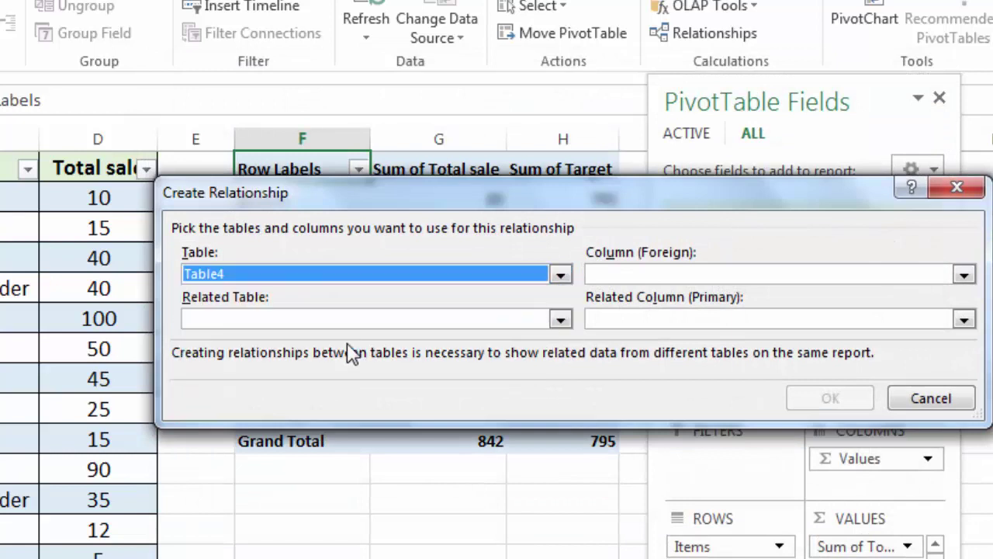
{"action": "left_click", "coordinate": [810, 275]}
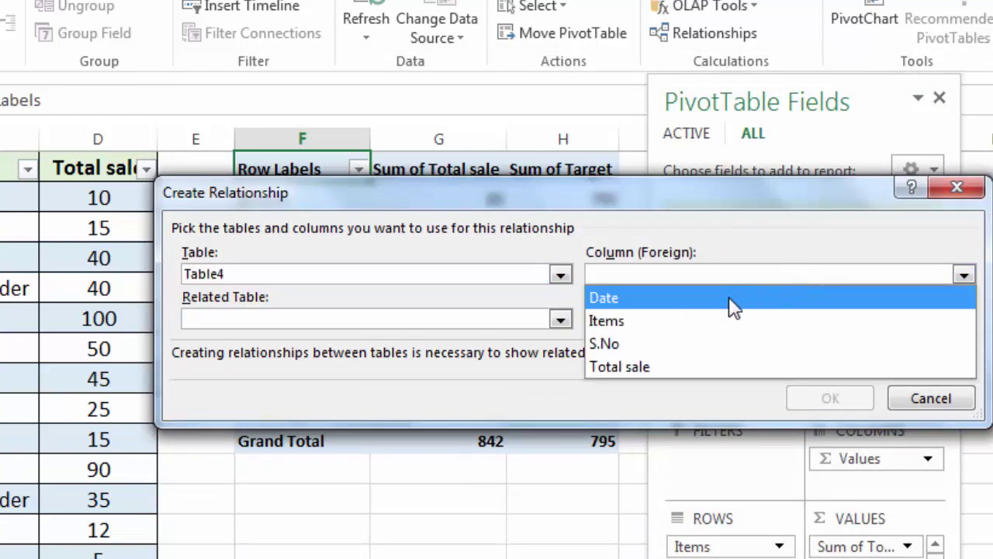
{"action": "left_click", "coordinate": [643, 322]}
{"action": "left_click", "coordinate": [525, 326]}
{"action": "left_click", "coordinate": [251, 411]}
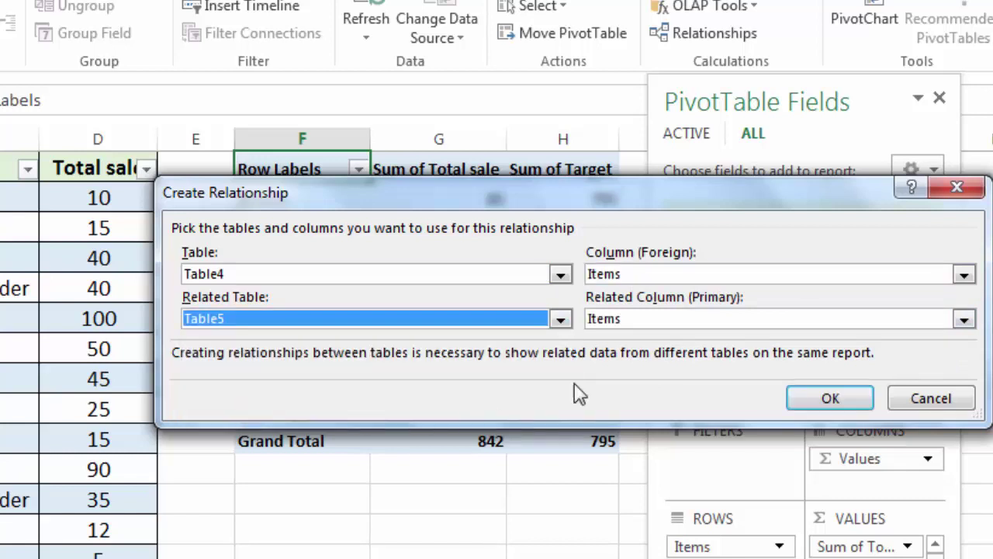
{"action": "left_click", "coordinate": [836, 398]}
{"action": "left_click", "coordinate": [516, 145]}
{"action": "left_click", "coordinate": [956, 518]}
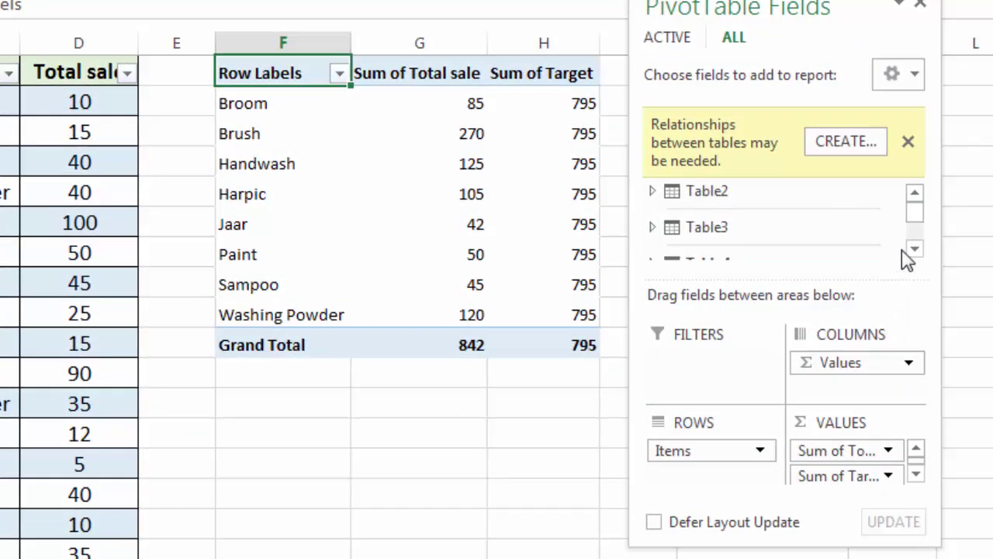
- Remove Target (Table5) and Total sale and Items (Table4) from PivotTable11, leaving it empty
{"action": "left_click", "coordinate": [920, 247]}
{"action": "left_click", "coordinate": [920, 247]}
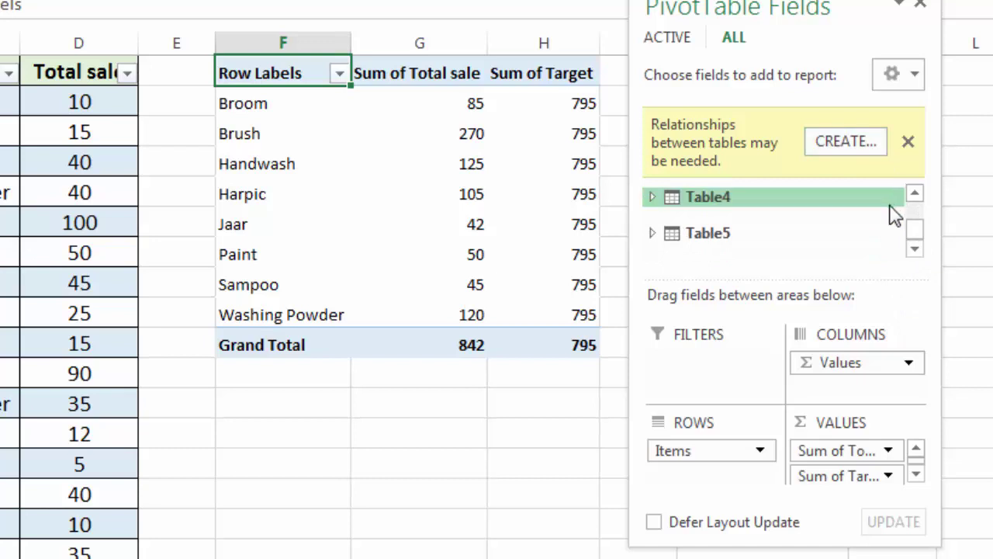
{"action": "left_click", "coordinate": [759, 235]}
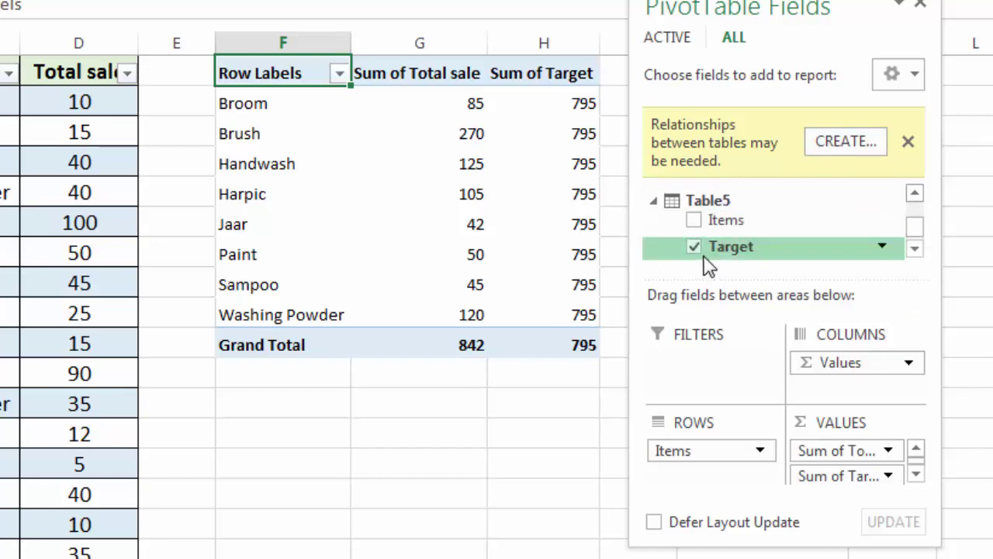
{"action": "left_click", "coordinate": [694, 247]}
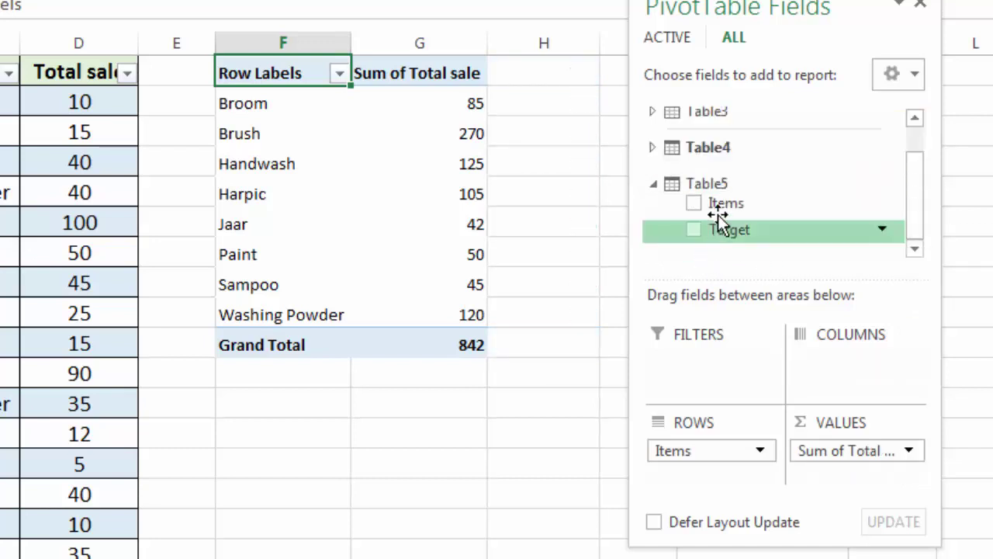
{"action": "left_click", "coordinate": [706, 149]}
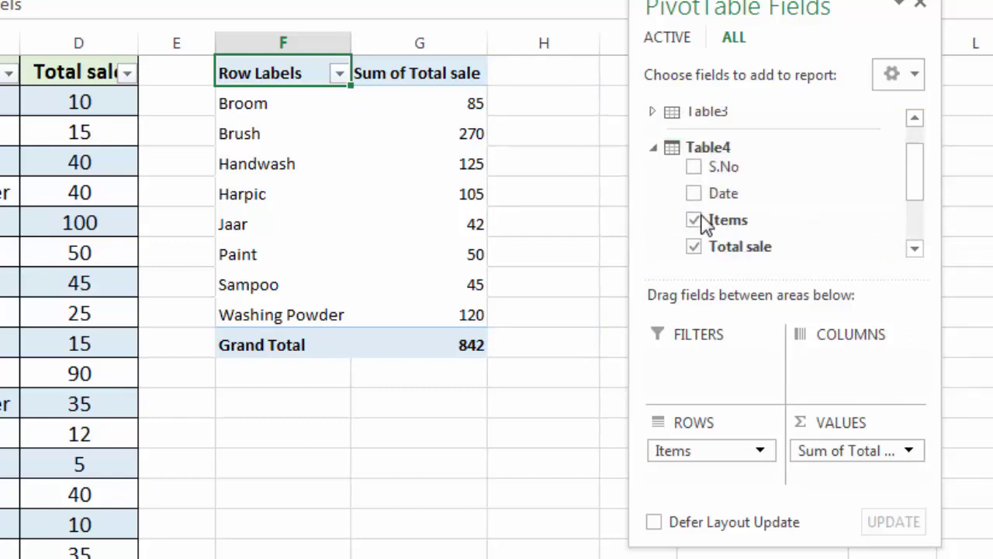
{"action": "left_click", "coordinate": [693, 247]}
{"action": "left_click", "coordinate": [694, 221]}
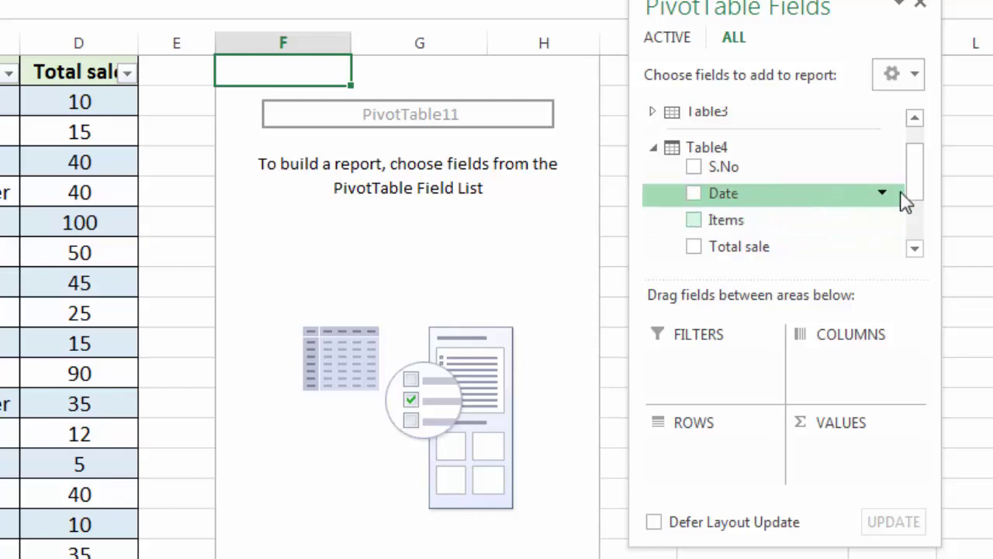
- Put Table5 Items in rows with summed Total sale and Target as values (Broom 90, Brush 300)
{"action": "left_click_drag", "start_coordinate": [916, 186], "coordinate": [915, 248]}
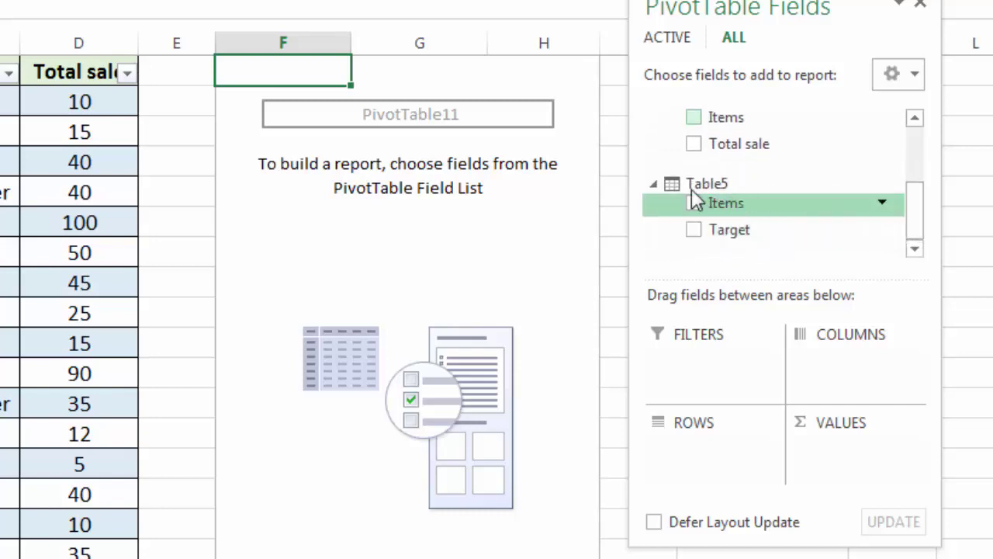
{"action": "left_click_drag", "start_coordinate": [718, 203], "coordinate": [700, 470]}
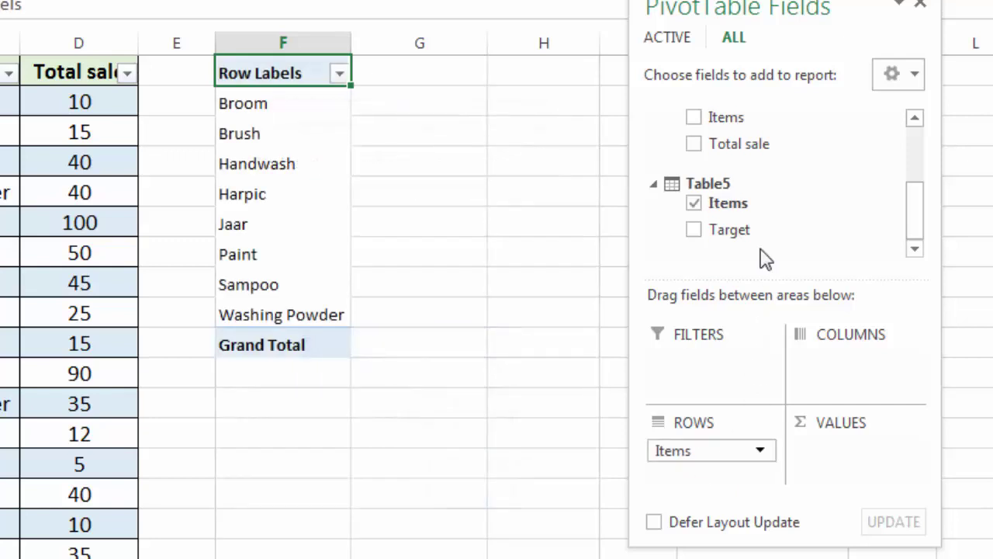
{"action": "left_click_drag", "start_coordinate": [748, 148], "coordinate": [832, 456]}
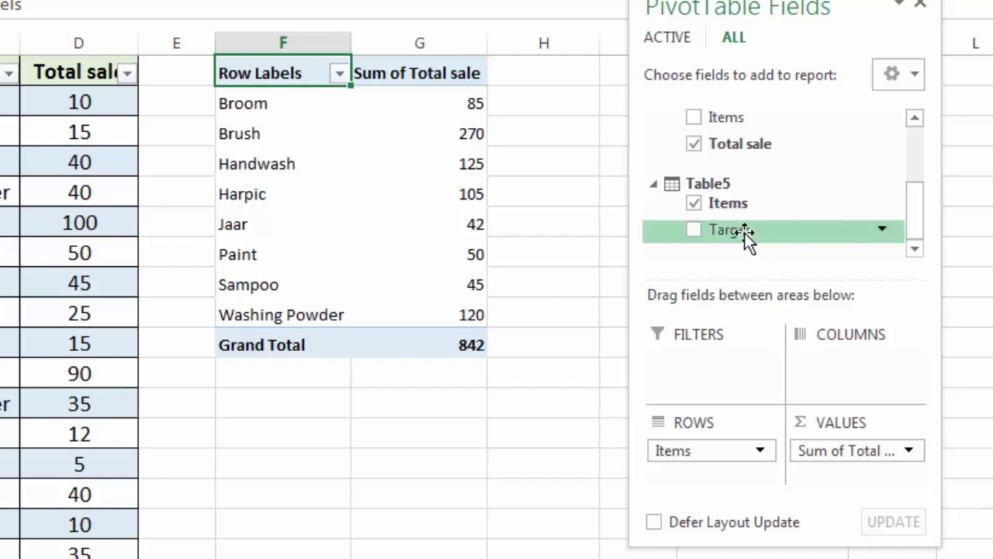
{"action": "left_click_drag", "start_coordinate": [744, 233], "coordinate": [834, 481]}
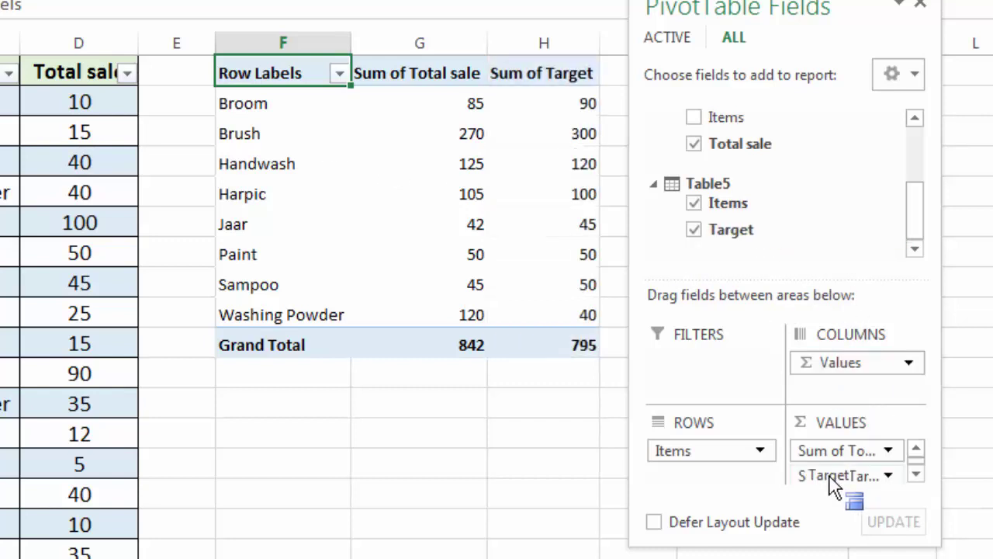
{"action": "mouse_move", "coordinate": [727, 9]}
{"action": "left_mouse_down"}
{"action": "mouse_move", "coordinate": [922, 8]}
{"action": "mouse_move", "coordinate": [776, 166]}
{"action": "mouse_move", "coordinate": [743, 354]}
{"action": "left_mouse_up"}
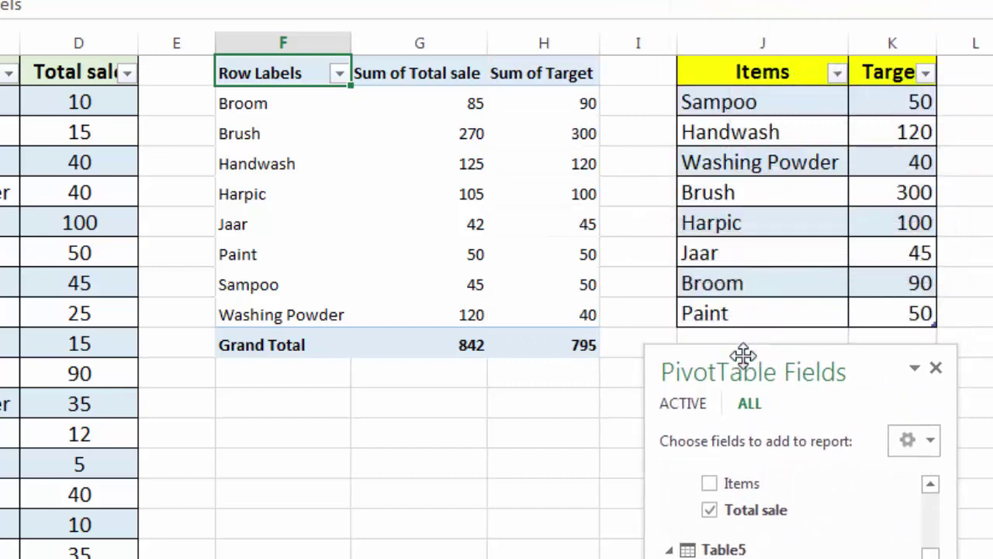
{"action": "left_click_drag", "start_coordinate": [744, 371], "coordinate": [794, 0]}
- Convert the Player, Team and Season data in A1:C21 into an Excel table
{"action": "left_click", "coordinate": [541, 431]}
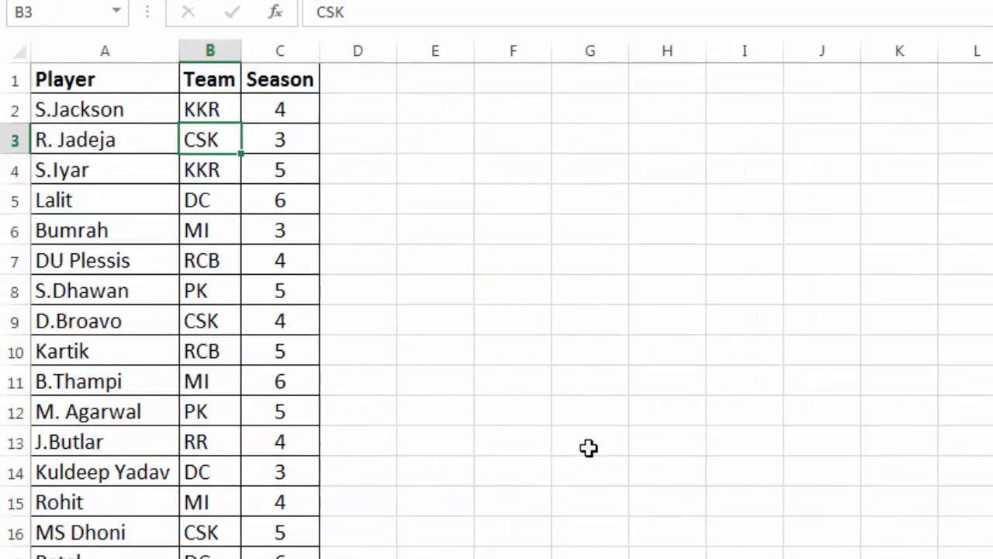
{"action": "left_click", "coordinate": [132, 162]}
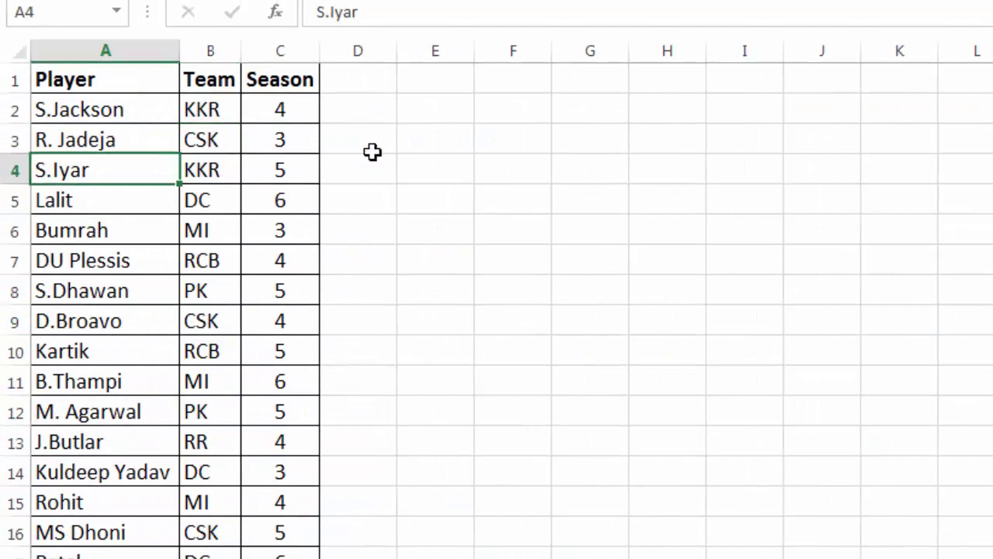
{"action": "left_click", "coordinate": [104, 140]}
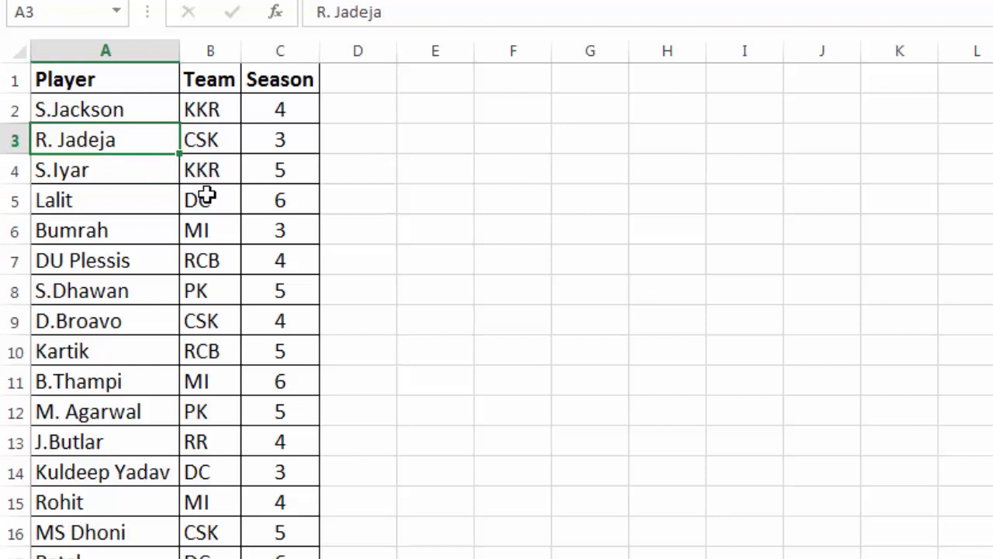
{"action": "key", "text": "ctrl+a"}
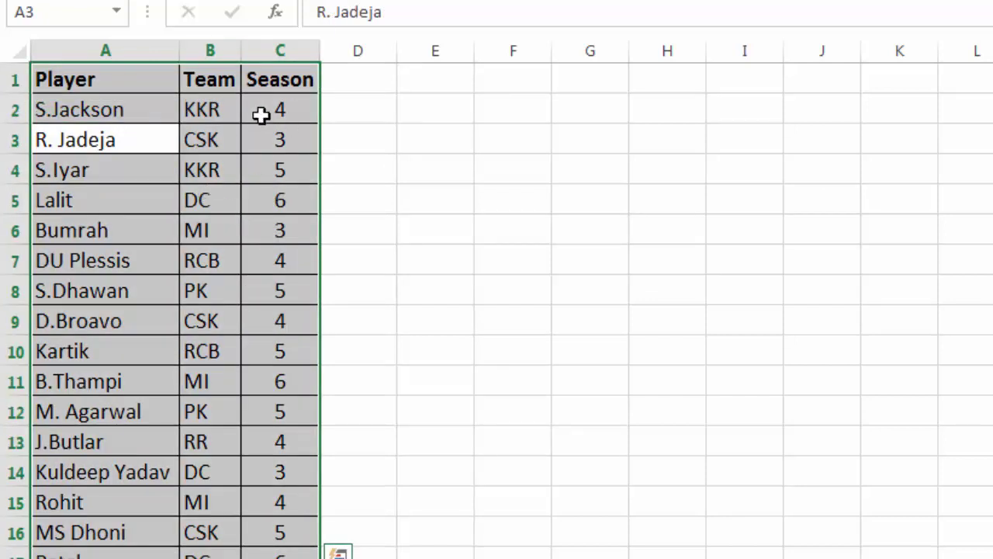
{"action": "key", "text": "ctrl+t"}
{"action": "left_click", "coordinate": [913, 262]}
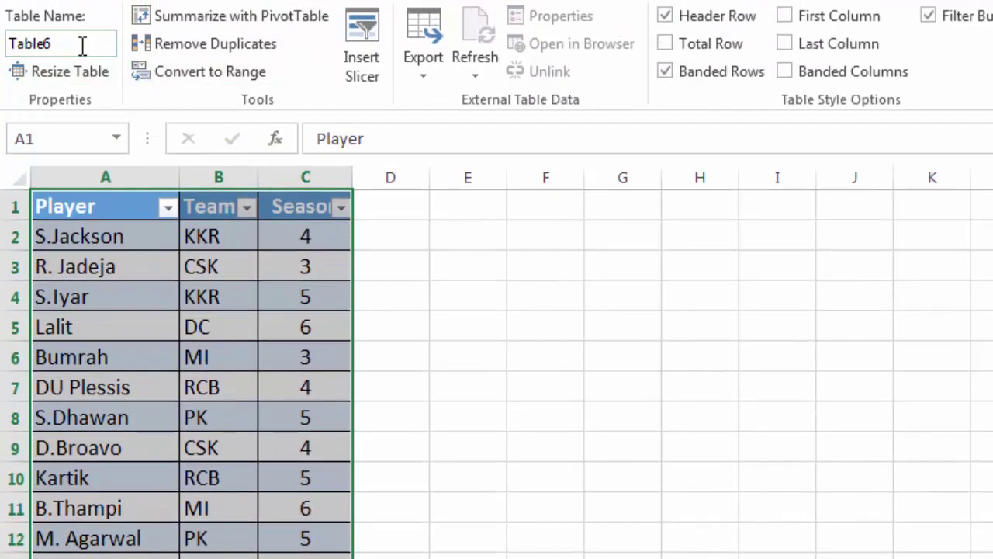
- Rename the new table from Table6 to player
{"action": "left_click_drag", "start_coordinate": [82, 43], "coordinate": [21, 45]}
{"action": "double_click", "coordinate": [64, 44]}
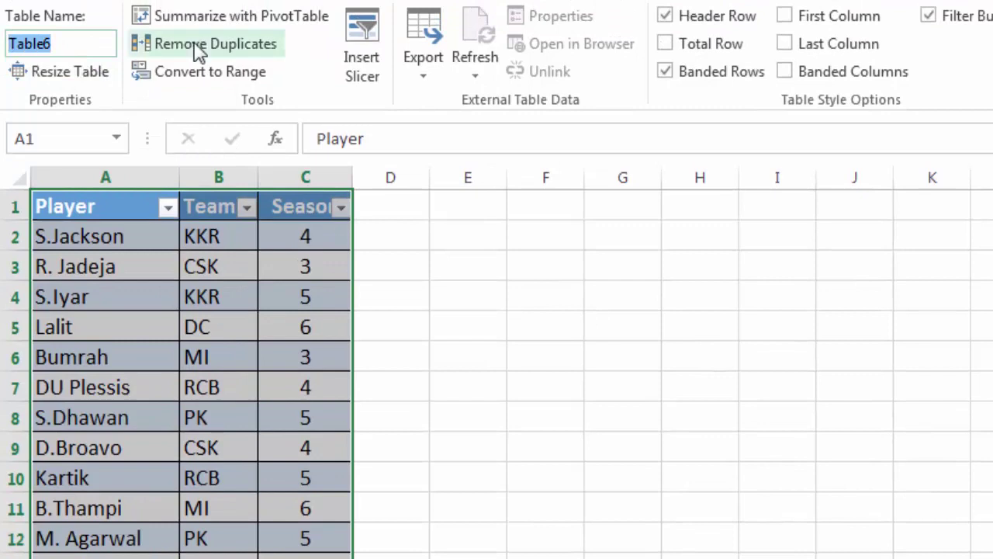
{"action": "type", "text": "p"}
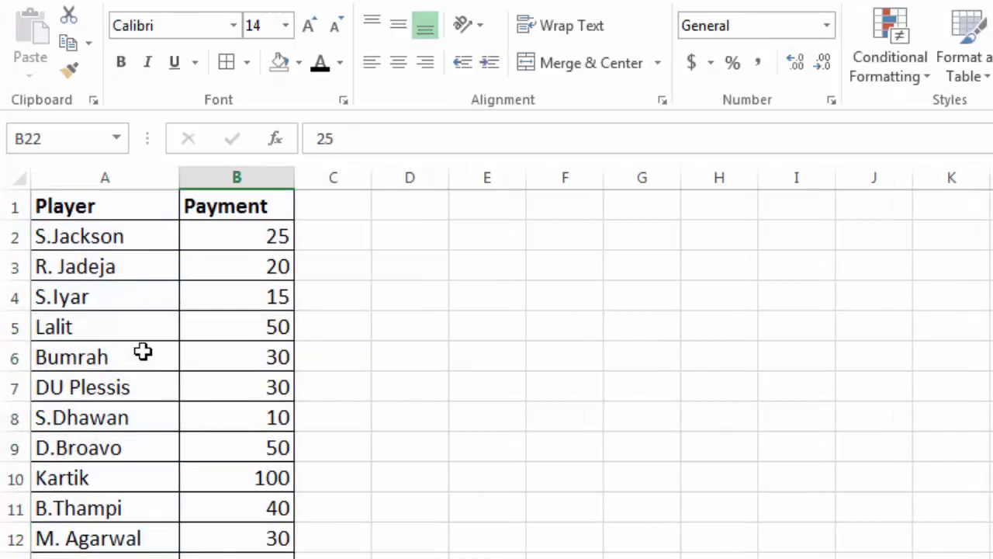
- Convert the Player and Payment data in A1:B53 into an Excel table
{"action": "left_click", "coordinate": [116, 270]}
{"action": "key", "text": "ctrl+a"}
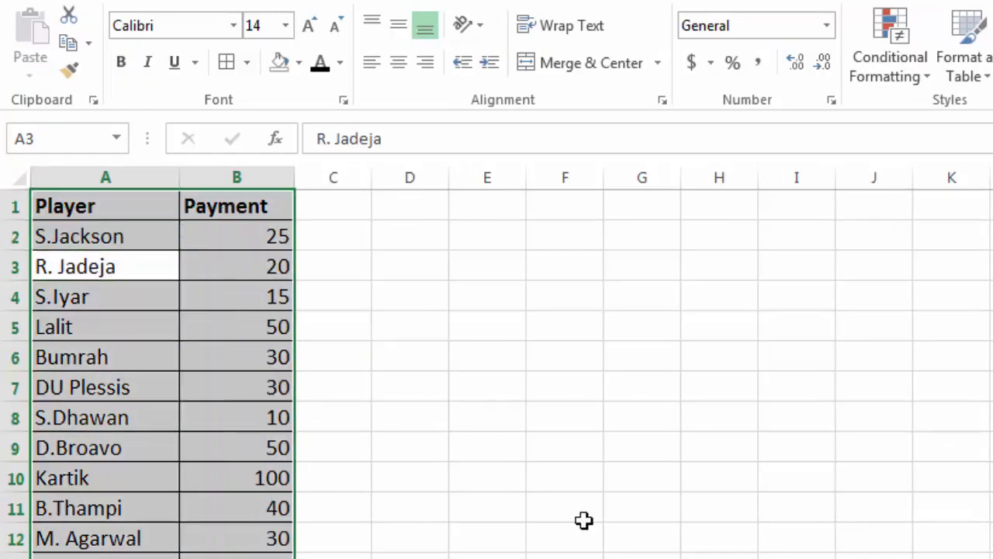
{"action": "key", "text": "ctrl+t"}
{"action": "left_click_drag", "start_coordinate": [823, 252], "coordinate": [485, 242]}
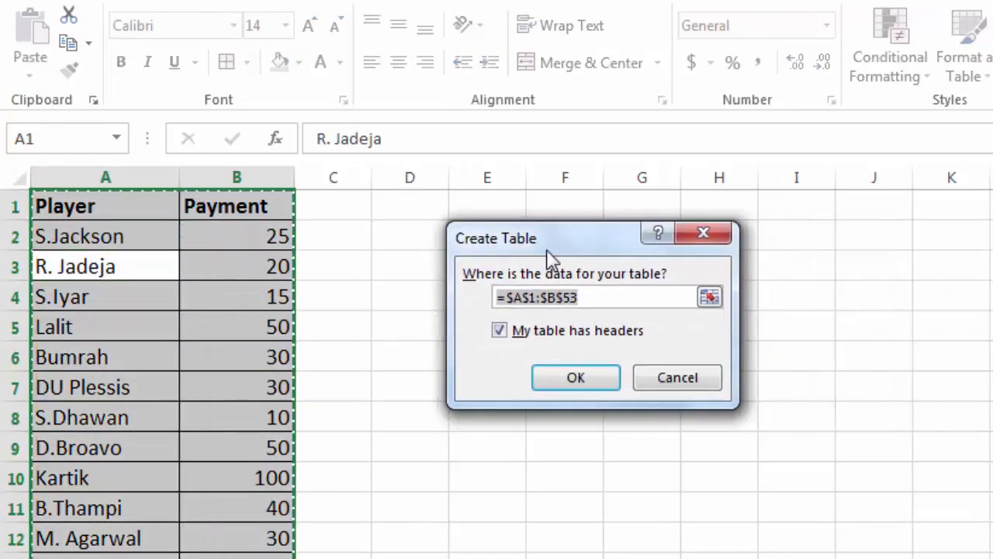
{"action": "left_click", "coordinate": [587, 390]}
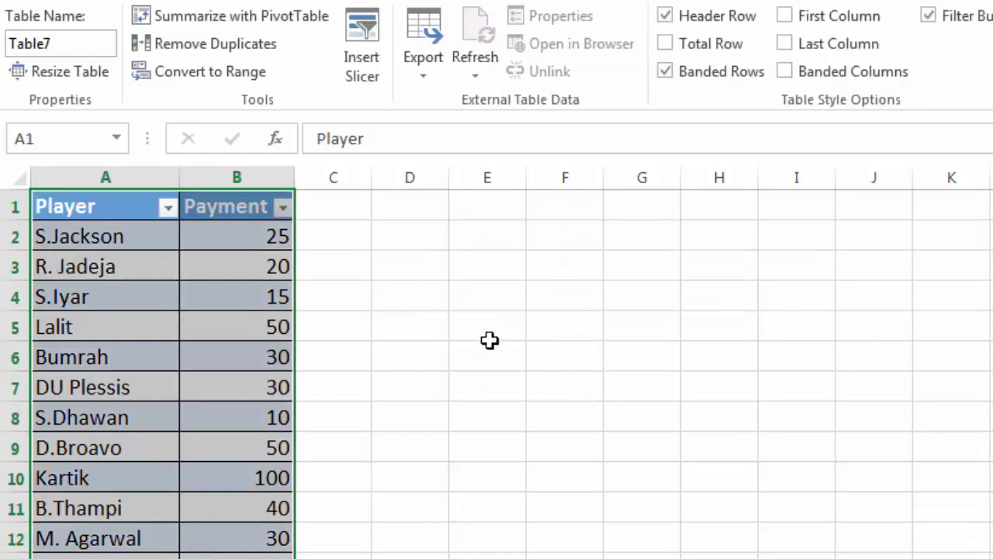
- Rename the new table from Table7 to Payment
{"action": "left_click", "coordinate": [61, 46]}
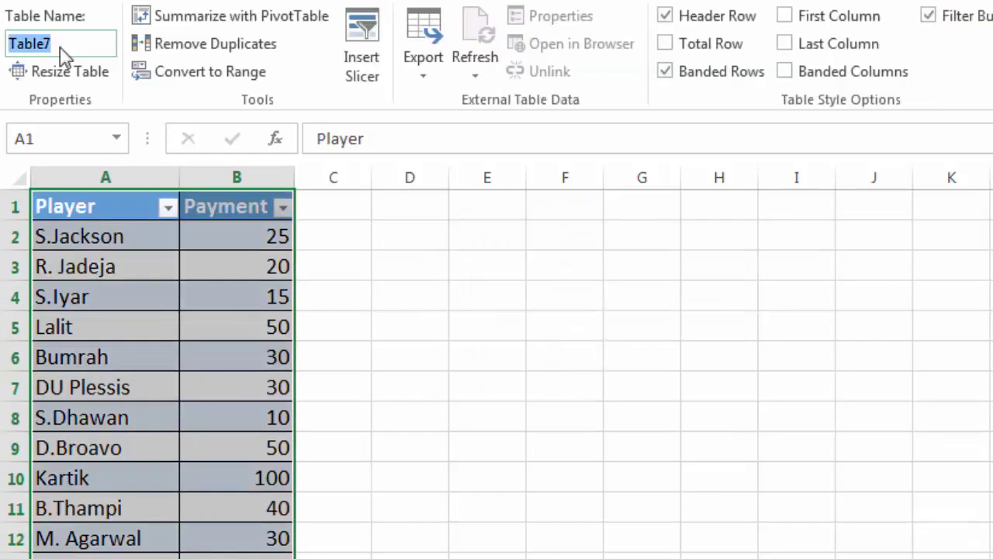
{"action": "type", "text": "Payment"}
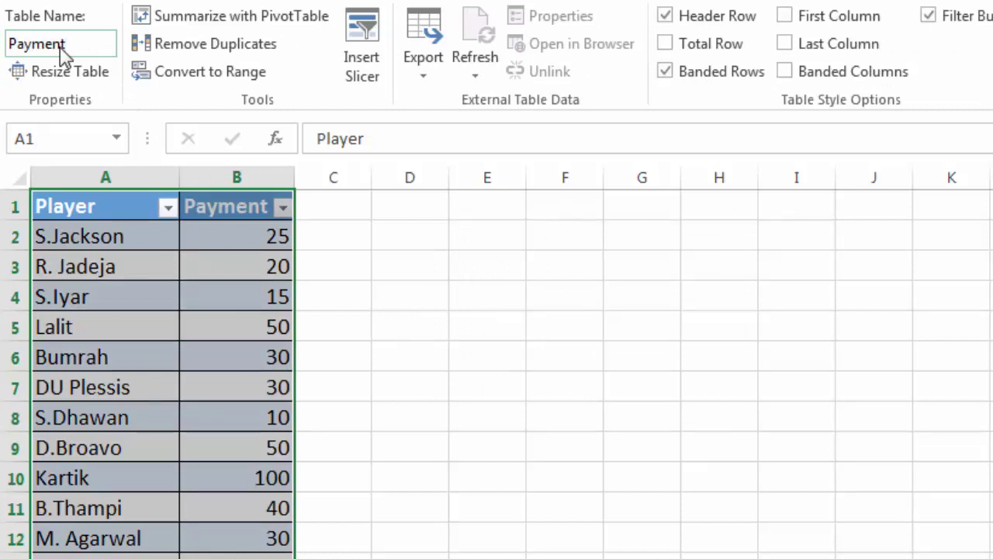
{"action": "left_click", "coordinate": [441, 363]}
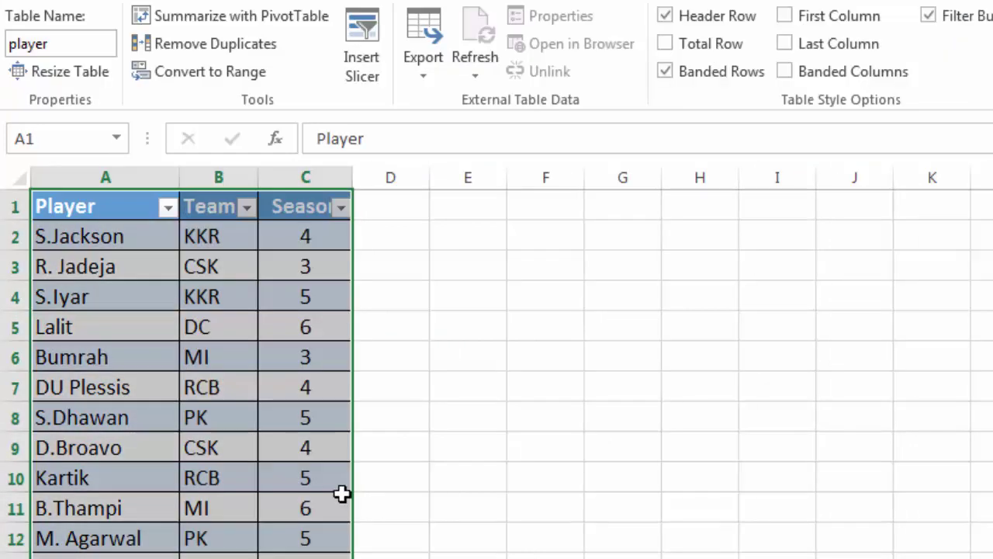
- Insert a PivotTable from the player table on a new worksheet, adding the data to the Data Model
{"action": "left_click", "coordinate": [343, 497]}
{"action": "left_click", "coordinate": [210, 377]}
{"action": "left_click", "coordinate": [166, 370]}
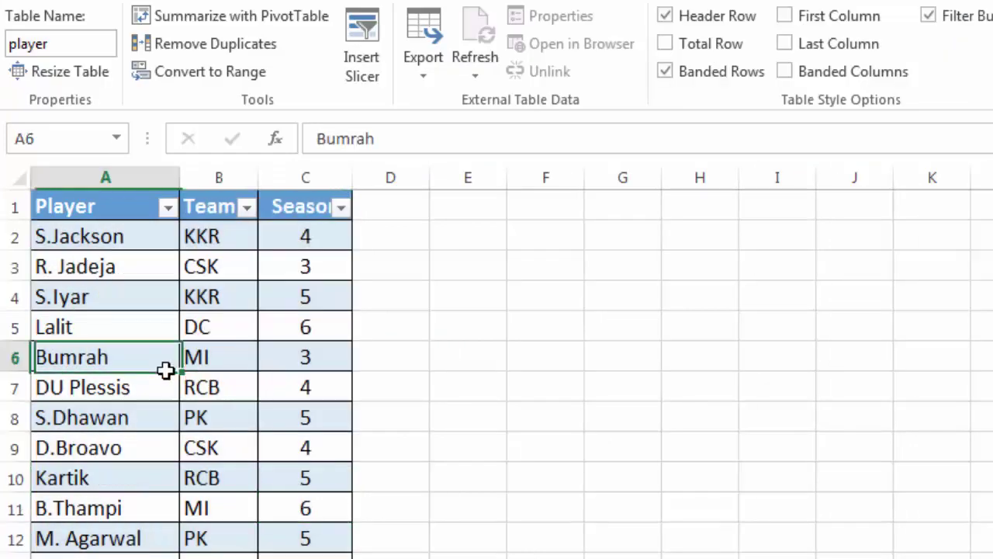
{"action": "left_click", "coordinate": [217, 1]}
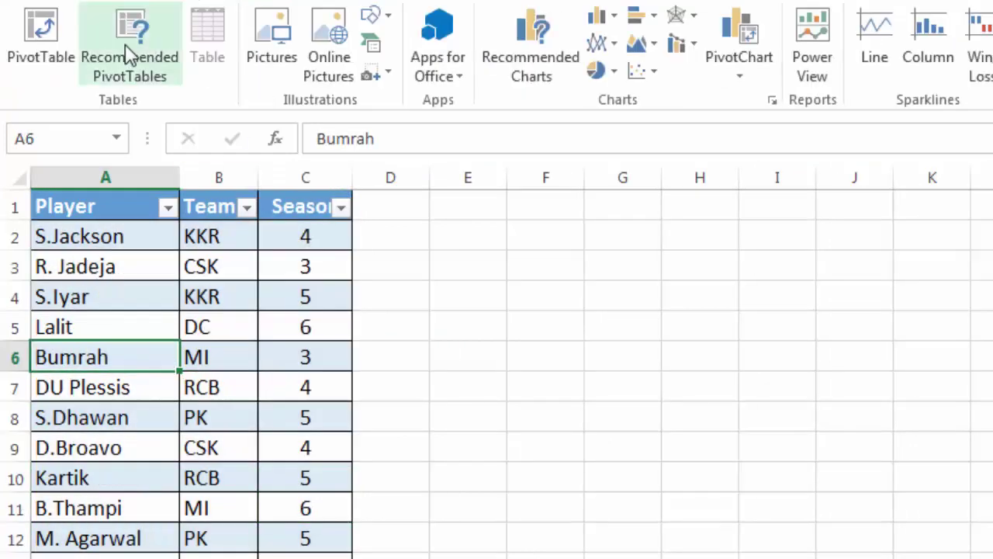
{"action": "left_click", "coordinate": [62, 46]}
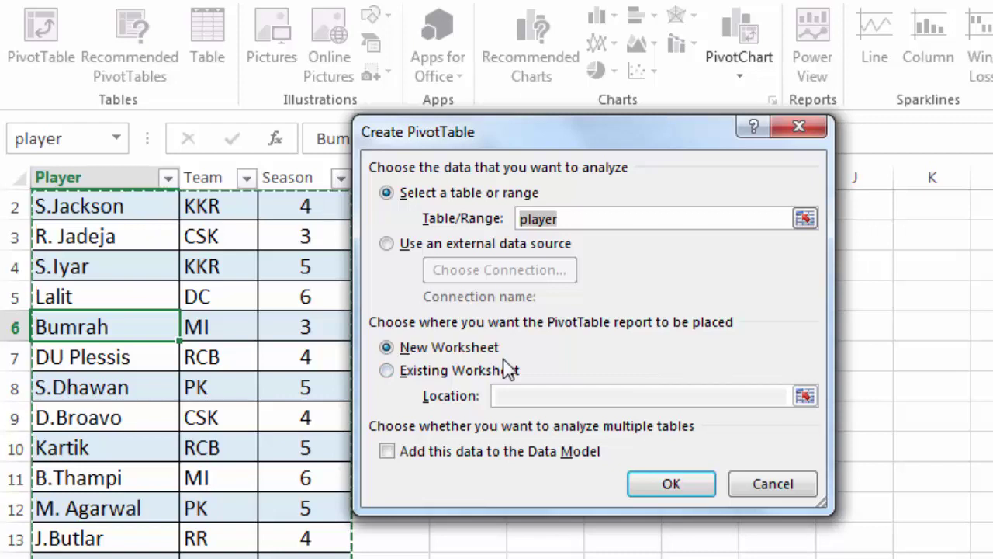
{"action": "left_click", "coordinate": [387, 452]}
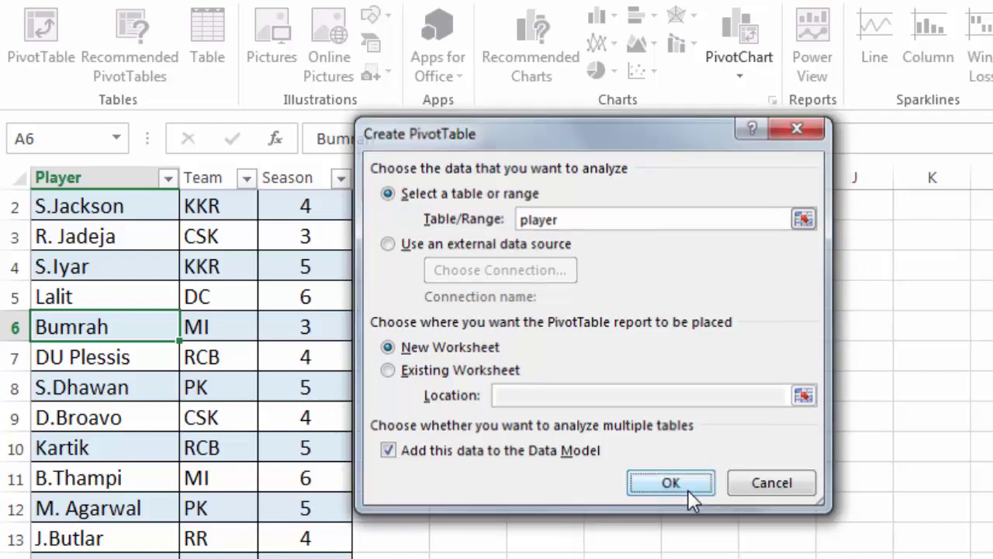
{"action": "left_click", "coordinate": [687, 487]}
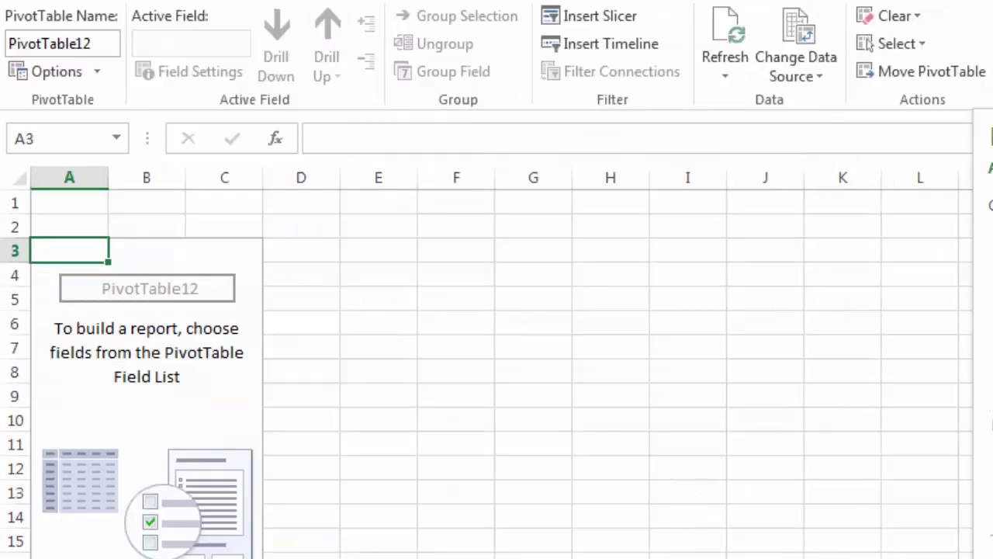
- Place Player in the pivot rows and Team in the columns, showing teams CSK through RR
{"action": "left_click_drag", "start_coordinate": [787, 173], "coordinate": [745, 153]}
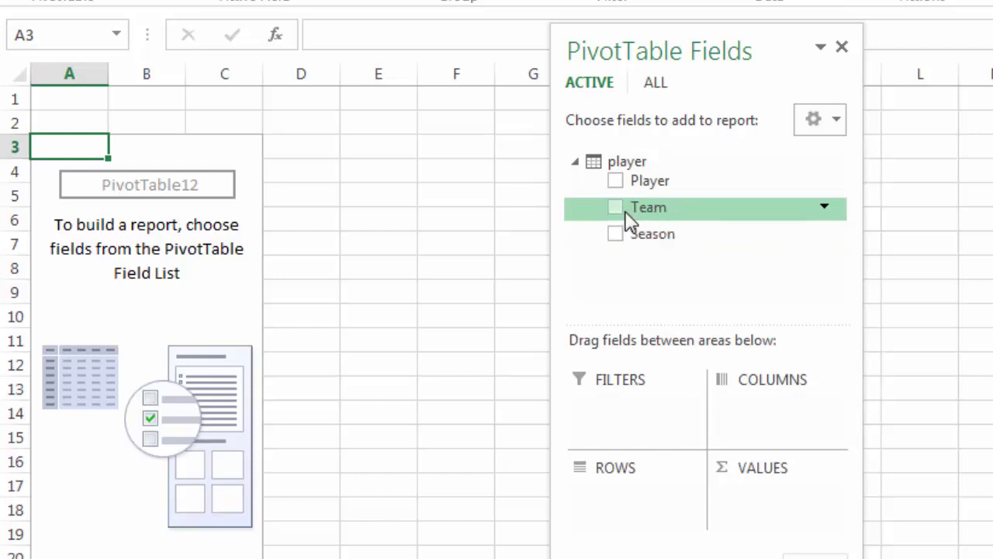
{"action": "left_click_drag", "start_coordinate": [648, 211], "coordinate": [657, 492]}
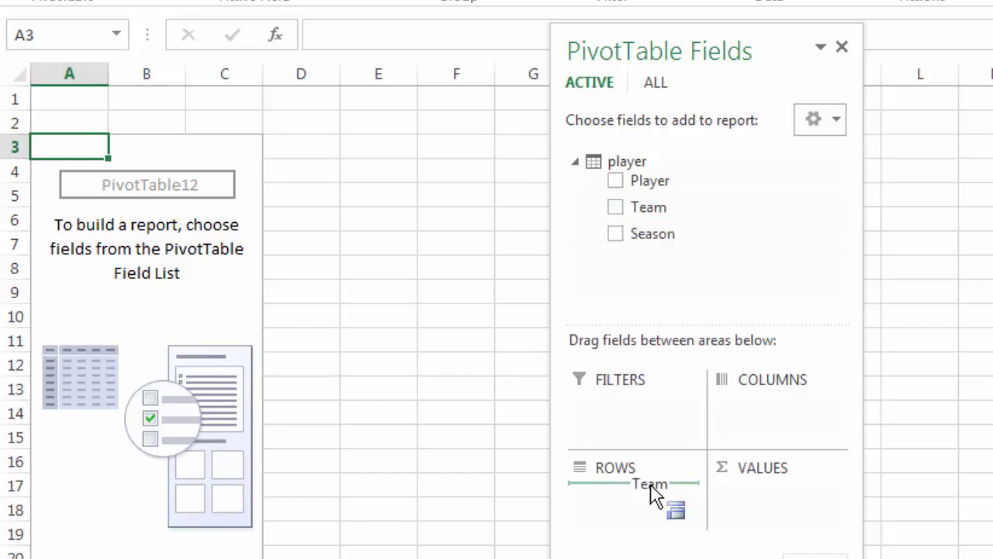
{"action": "mouse_move", "coordinate": [643, 186]}
{"action": "left_mouse_down"}
{"action": "mouse_move", "coordinate": [675, 351]}
{"action": "mouse_move", "coordinate": [647, 535]}
{"action": "left_mouse_up"}
{"action": "left_click_drag", "start_coordinate": [620, 497], "coordinate": [735, 430]}
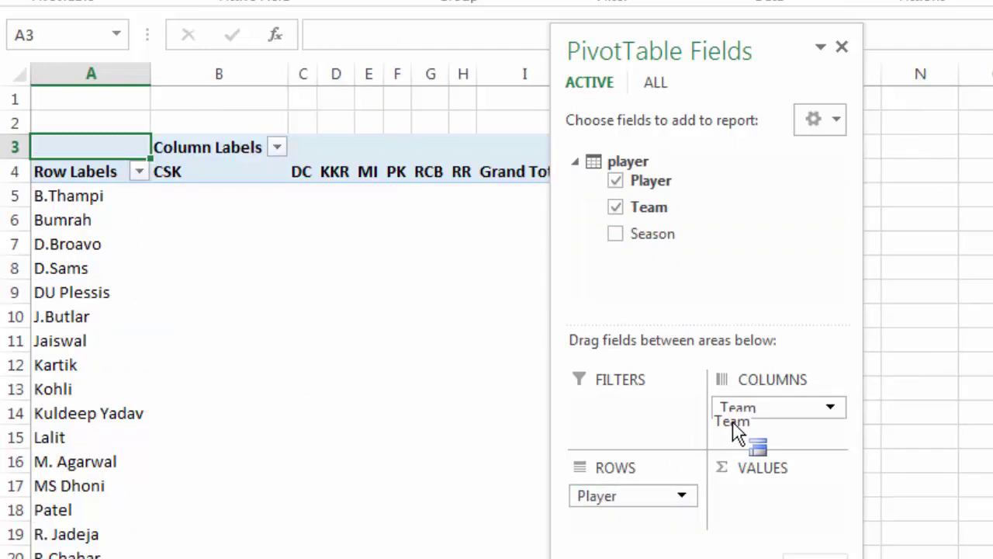
{"action": "mouse_move", "coordinate": [617, 51]}
{"action": "left_mouse_down"}
{"action": "mouse_move", "coordinate": [710, 59]}
{"action": "mouse_move", "coordinate": [652, 61]}
{"action": "left_mouse_up"}
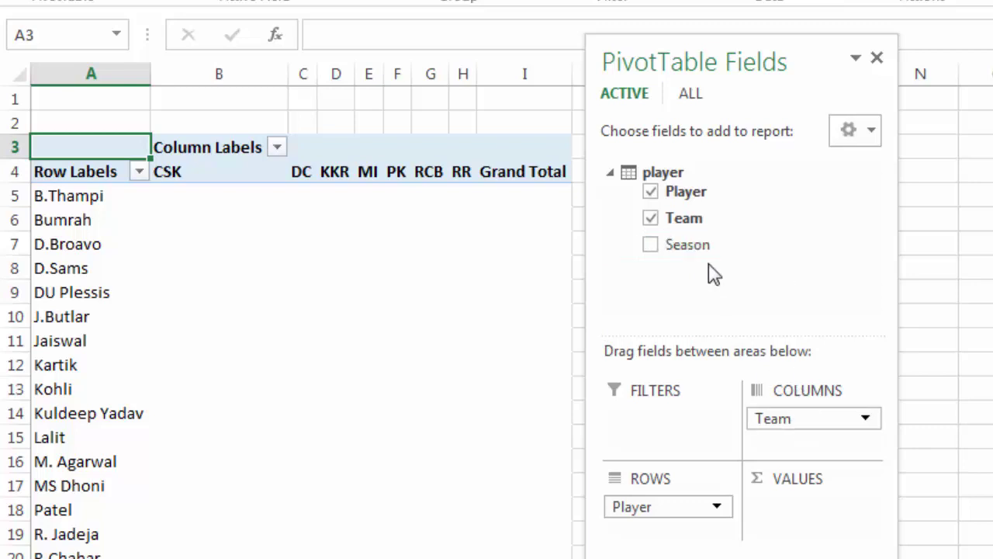
- Remove Team and add the Payment table's Payment field as Sum of Payment in values
{"action": "left_click", "coordinate": [652, 220]}
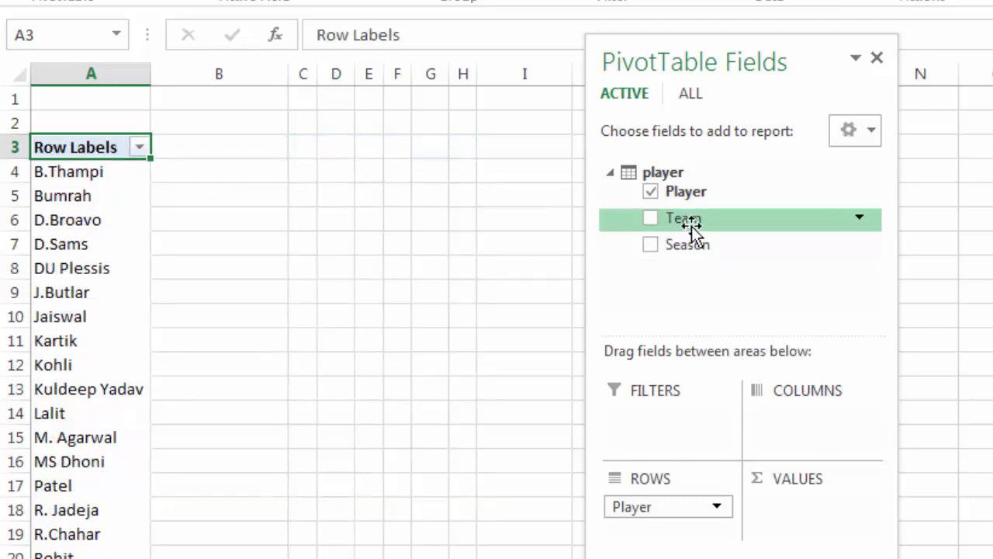
{"action": "left_click", "coordinate": [691, 93]}
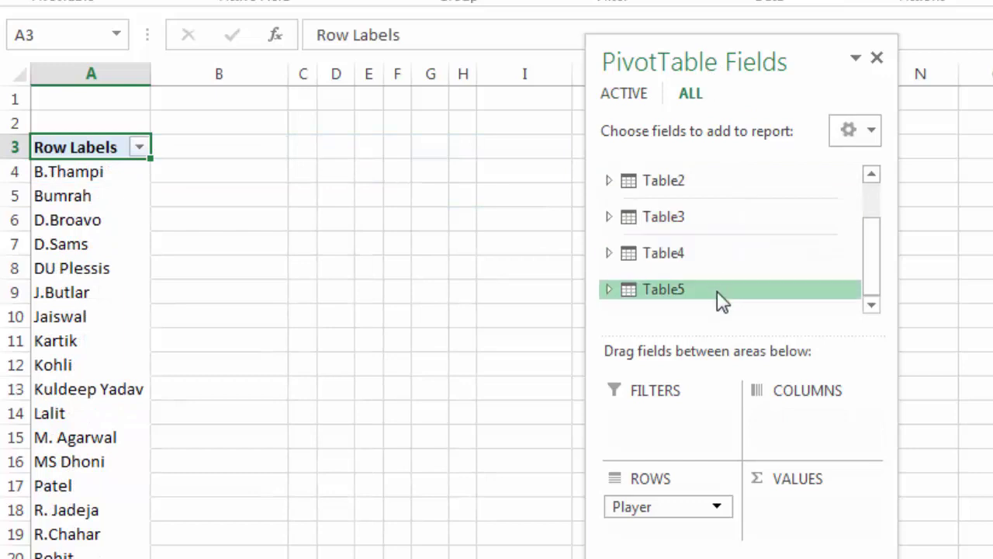
{"action": "left_click_drag", "start_coordinate": [874, 240], "coordinate": [870, 190]}
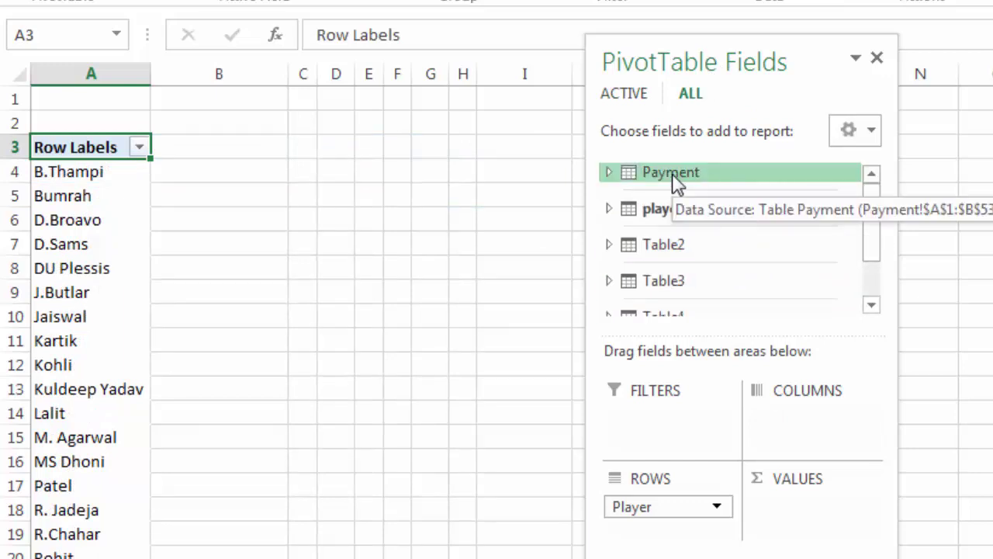
{"action": "left_click", "coordinate": [674, 176]}
{"action": "left_click_drag", "start_coordinate": [694, 218], "coordinate": [800, 504]}
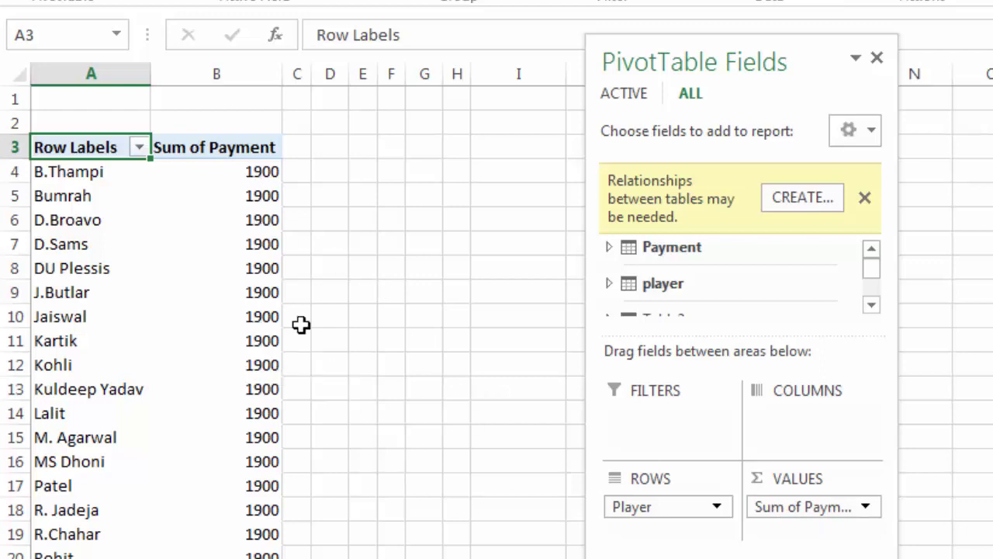
- Create a relationship from Payment's Player column to the player table's Player column
{"action": "left_click", "coordinate": [799, 200]}
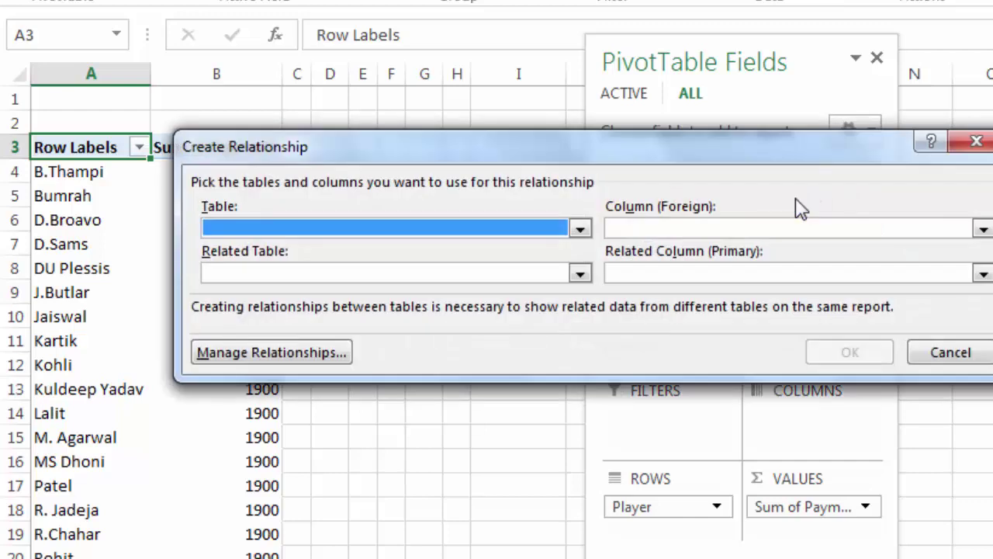
{"action": "left_click", "coordinate": [579, 229]}
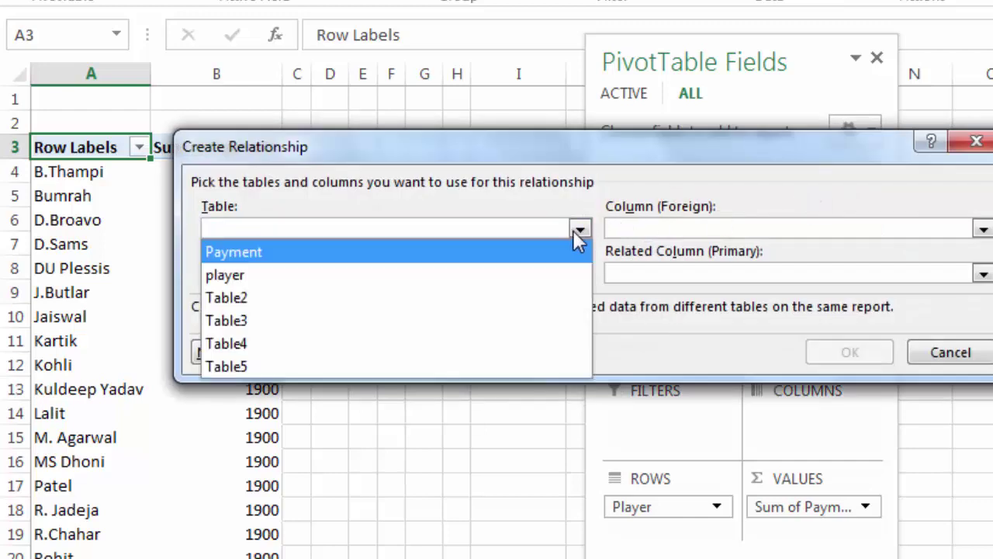
{"action": "left_click", "coordinate": [436, 260]}
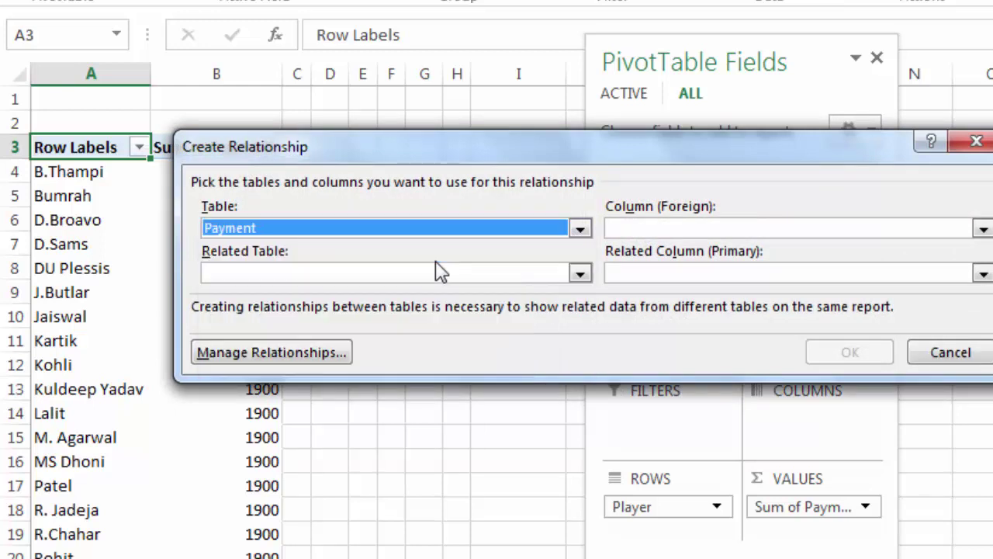
{"action": "left_click", "coordinate": [982, 231]}
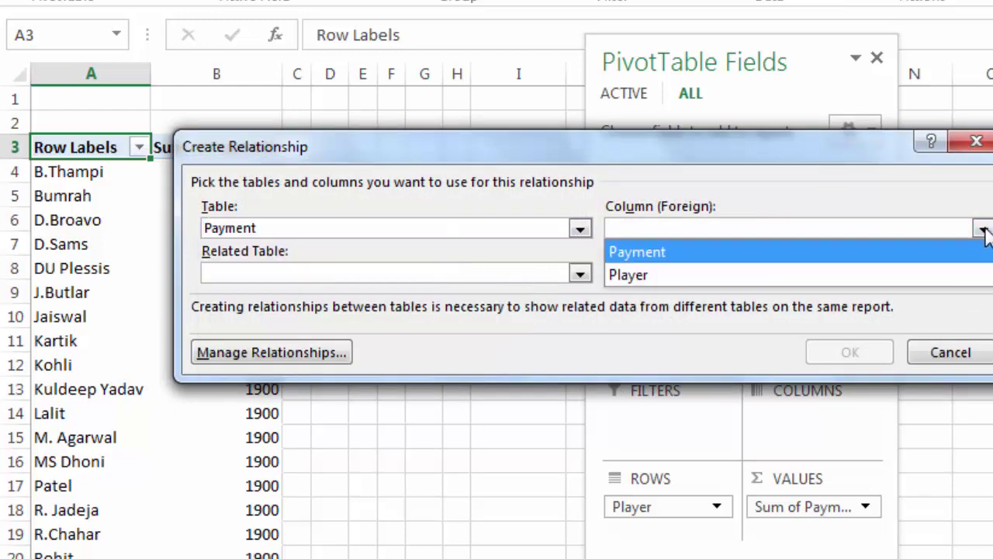
{"action": "left_click", "coordinate": [704, 273]}
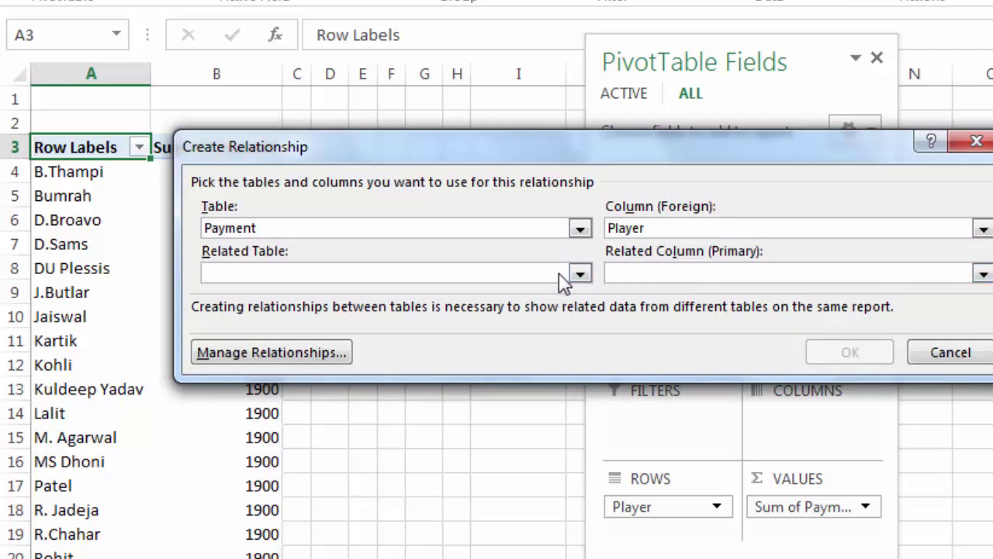
{"action": "left_click", "coordinate": [560, 274]}
{"action": "left_click", "coordinate": [313, 323]}
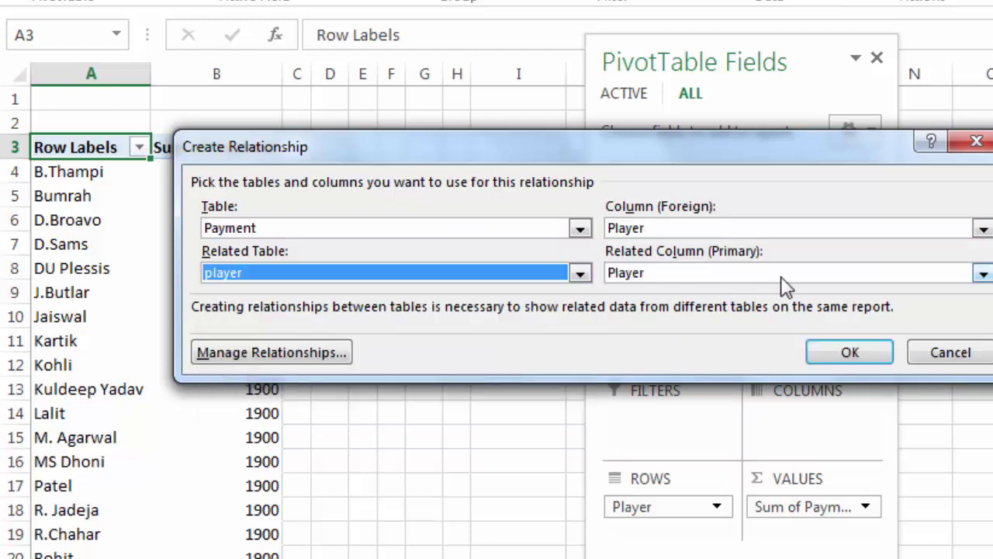
{"action": "left_click", "coordinate": [853, 354]}
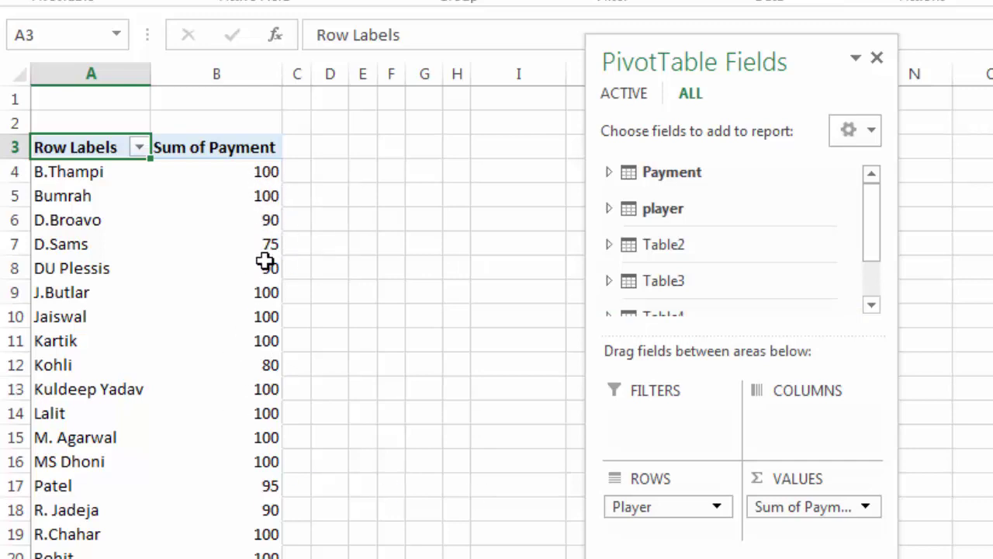
- Add the player table's Team to rows above Player, giving subtotals like CSK 280, DC 295, MI 375
{"action": "left_click", "coordinate": [673, 209]}
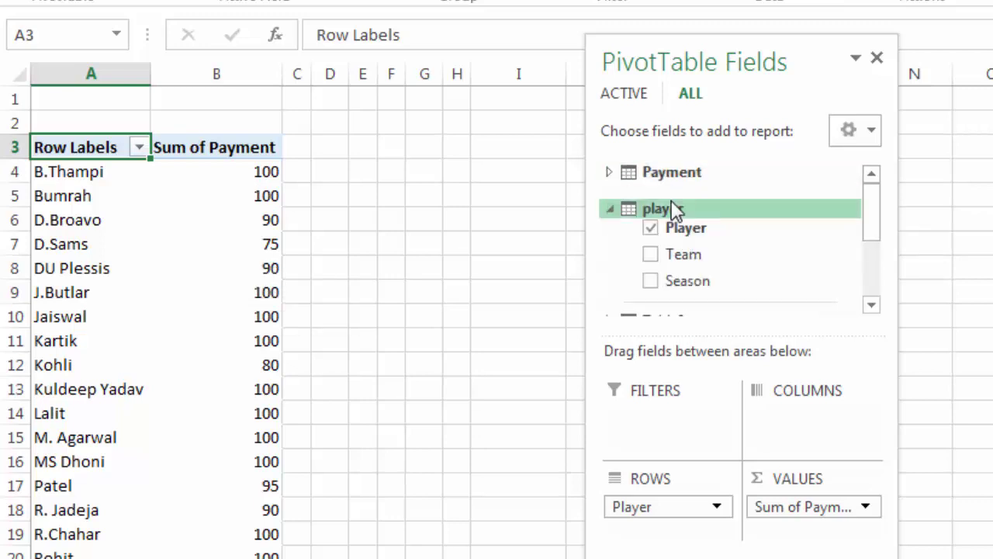
{"action": "mouse_move", "coordinate": [686, 264]}
{"action": "left_mouse_down"}
{"action": "mouse_move", "coordinate": [682, 524]}
{"action": "mouse_move", "coordinate": [649, 514]}
{"action": "left_mouse_up"}
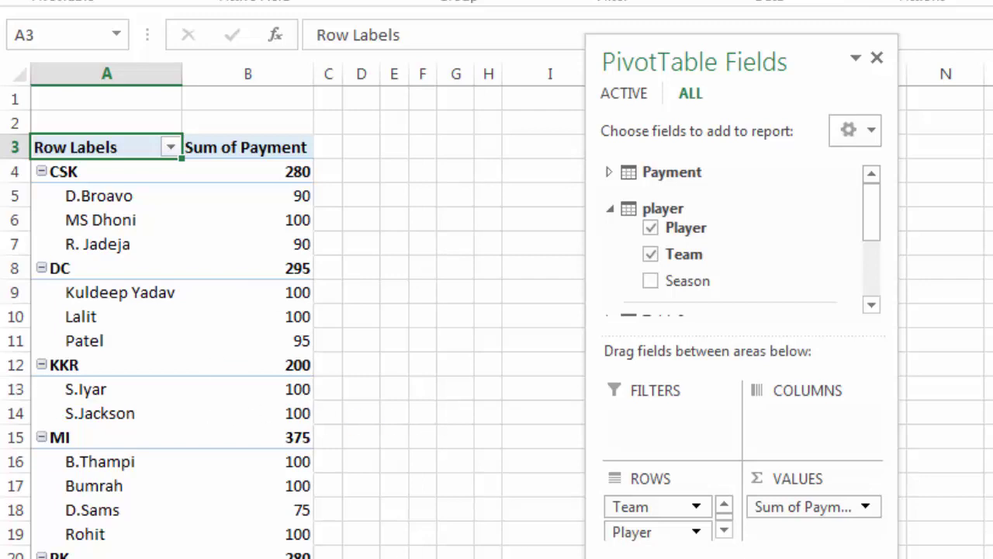
- Move to the Payment data sheet and scroll through its table down to row 53
{"action": "key", "text": "ctrl+Page_Down"}
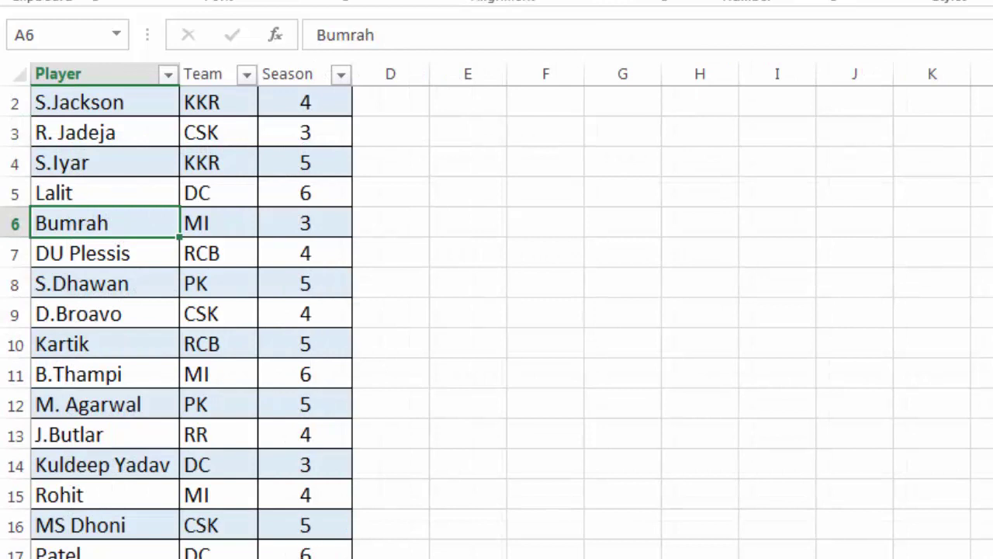
{"action": "key", "text": "ctrl+Page_Down"}
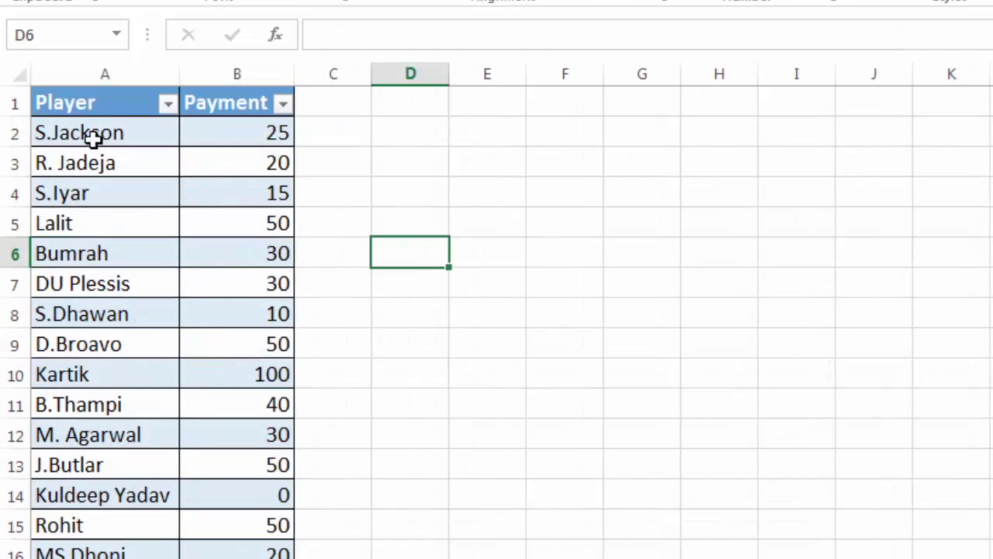
{"action": "scroll", "coordinate": [269, 349], "scroll_direction": "down", "scroll_amount": 2}
{"action": "scroll", "coordinate": [269, 351], "scroll_direction": "down", "scroll_amount": 2}
{"action": "scroll", "coordinate": [268, 351], "scroll_direction": "down", "scroll_amount": 1}
{"action": "scroll", "coordinate": [268, 350], "scroll_direction": "down", "scroll_amount": 2}
{"action": "scroll", "coordinate": [269, 350], "scroll_direction": "down", "scroll_amount": 1}
{"action": "scroll", "coordinate": [268, 350], "scroll_direction": "down", "scroll_amount": 1}
{"action": "scroll", "coordinate": [269, 350], "scroll_direction": "down", "scroll_amount": 1}
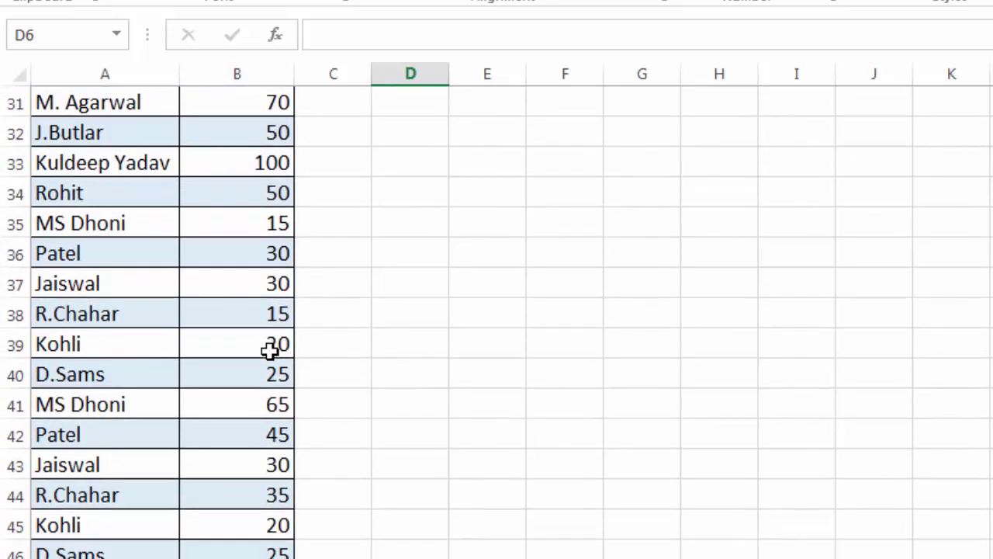
{"action": "scroll", "coordinate": [268, 351], "scroll_direction": "down", "scroll_amount": 2}
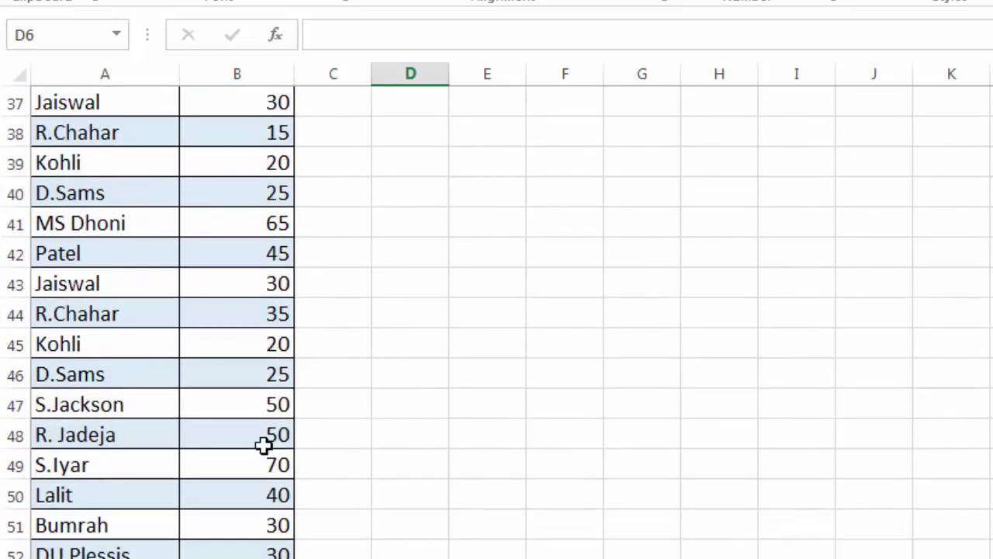
{"action": "scroll", "coordinate": [244, 403], "scroll_direction": "down", "scroll_amount": 2}
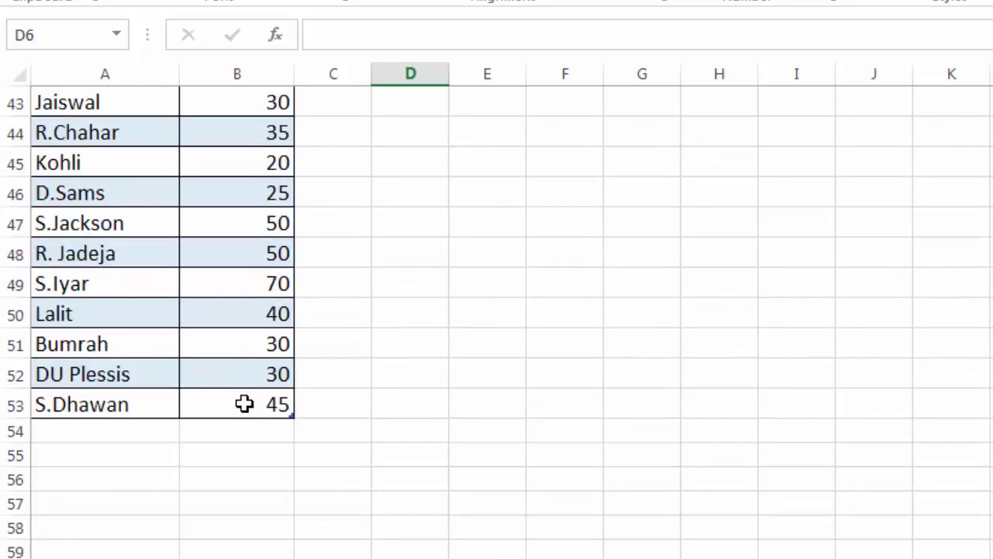